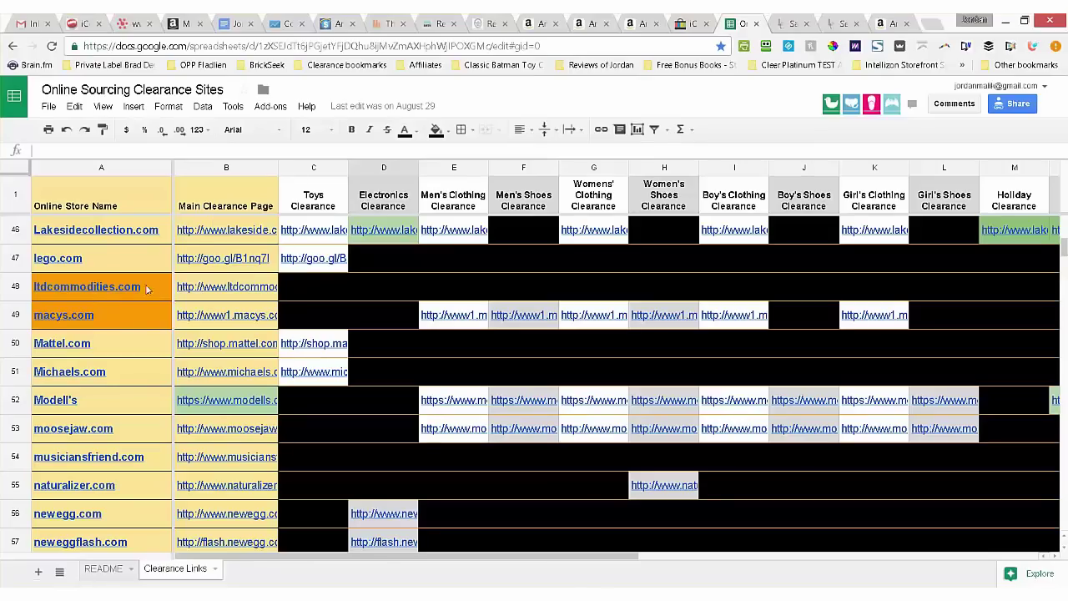
Step: Look through the stores and clearance categories in the Clearance Links sheet for the Lakesidecollection.com holiday clearance link
{"action": "scroll", "coordinate": [125, 104], "scroll_direction": "up", "scroll_amount": 1}
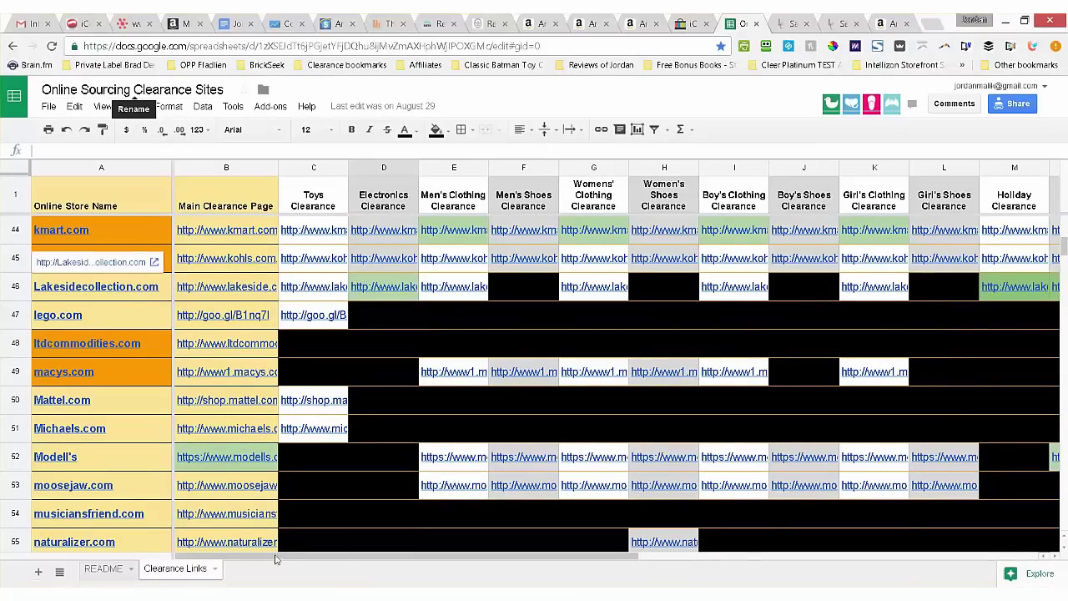
{"action": "scroll", "coordinate": [264, 456], "scroll_direction": "up", "scroll_amount": 5}
{"action": "scroll", "coordinate": [264, 456], "scroll_direction": "down", "scroll_amount": 4}
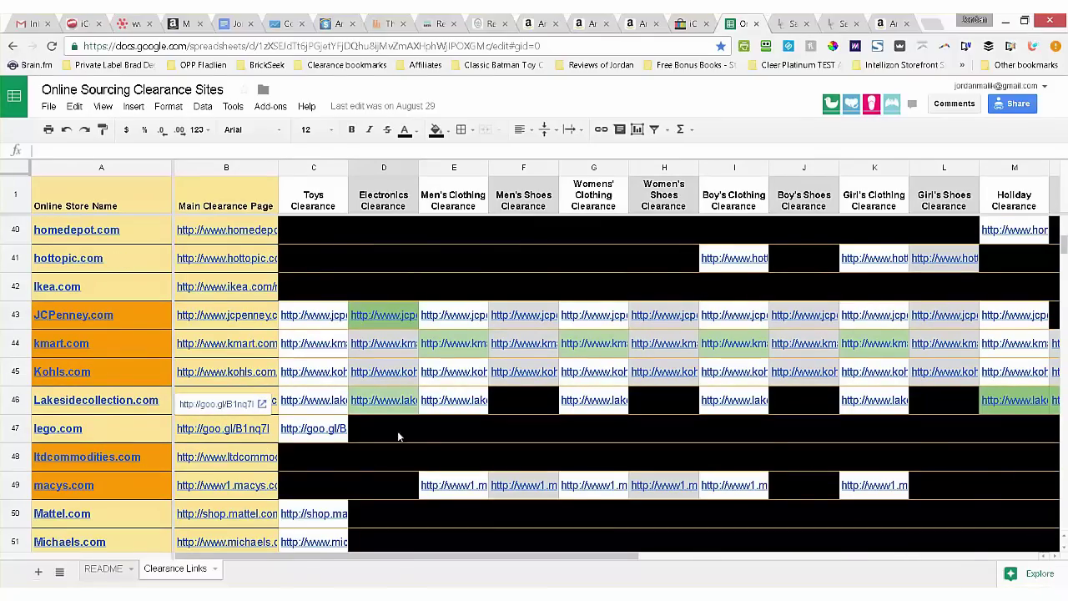
{"action": "scroll", "coordinate": [143, 412], "scroll_direction": "down", "scroll_amount": 1}
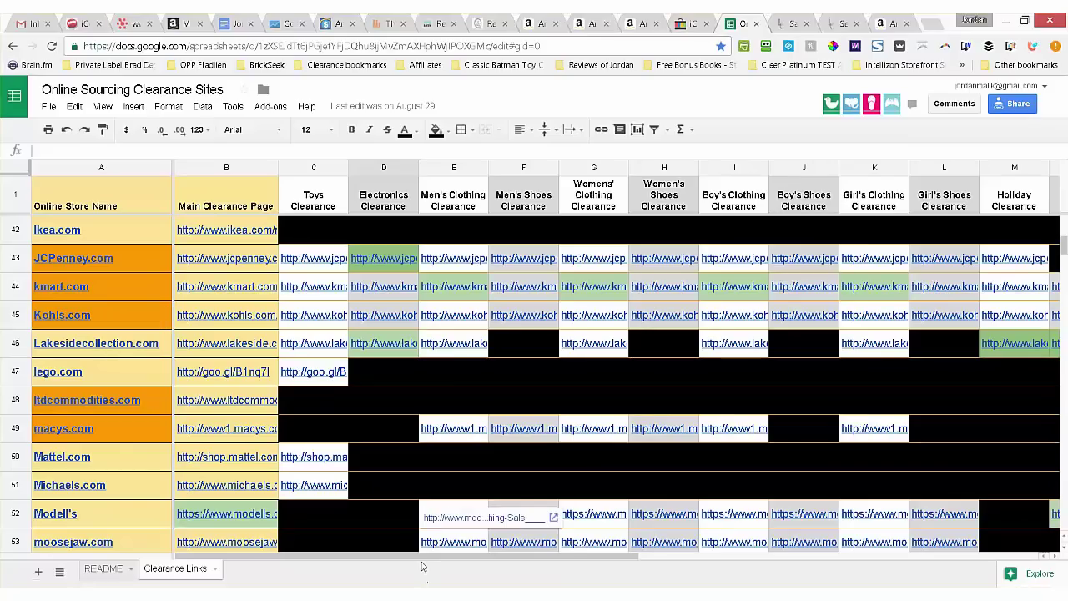
{"action": "left_click_drag", "start_coordinate": [449, 558], "coordinate": [630, 561]}
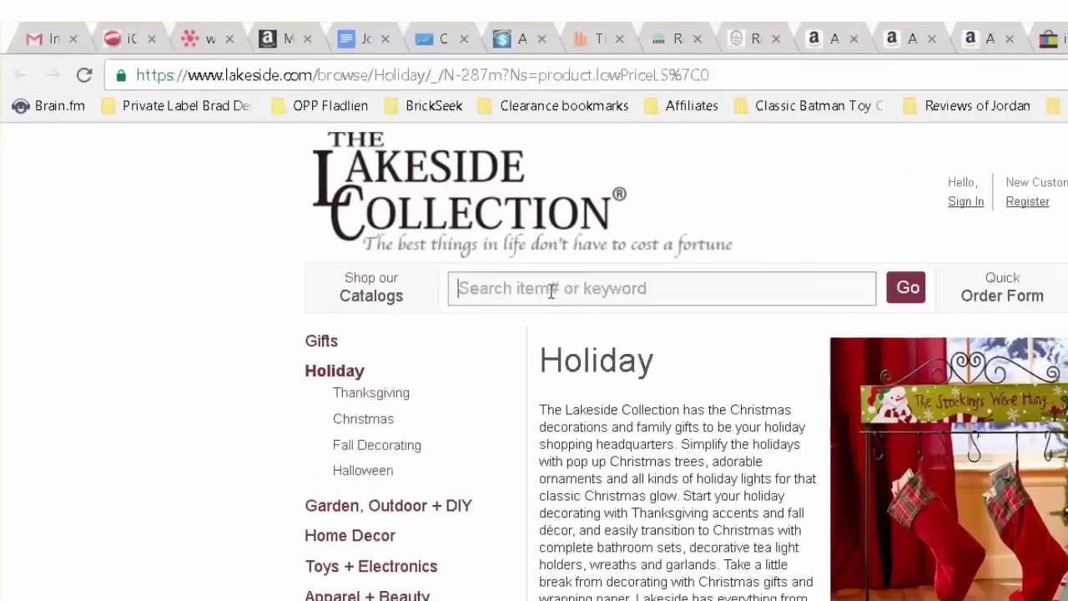
Step: Search the Lakeside Collection site for "christmas door mat"
{"action": "type", "text": "hr"}
{"action": "key", "text": "BackSpace"}
{"action": "key", "text": "BackSpace"}
{"action": "type", "text": "cheri"}
{"action": "key", "text": "BackSpace"}
{"action": "key", "text": "BackSpace"}
{"action": "key", "text": "BackSpace"}
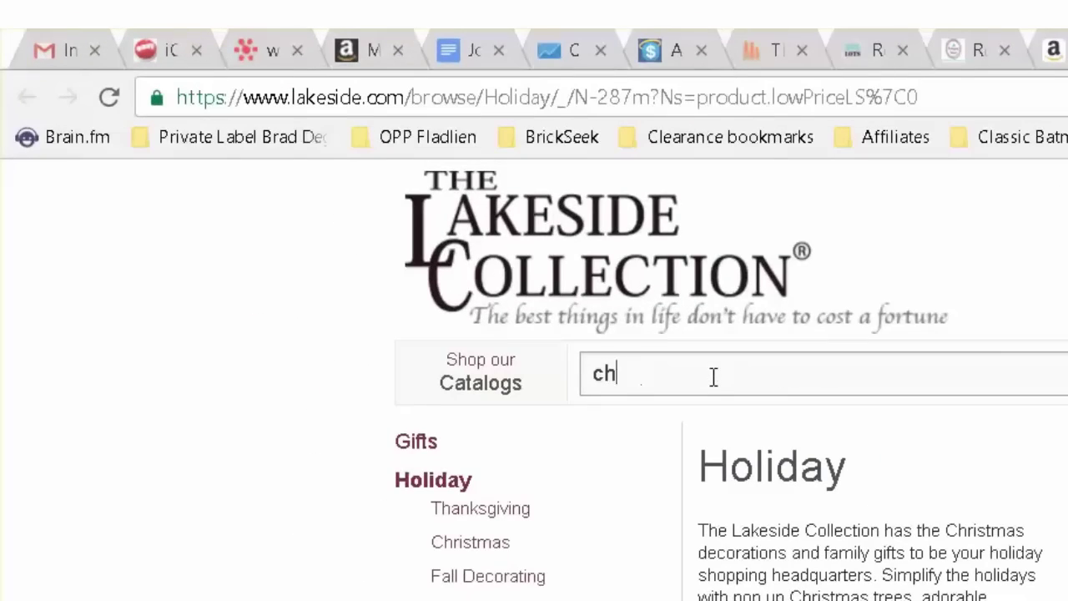
{"action": "type", "text": "ristmas door mat"}
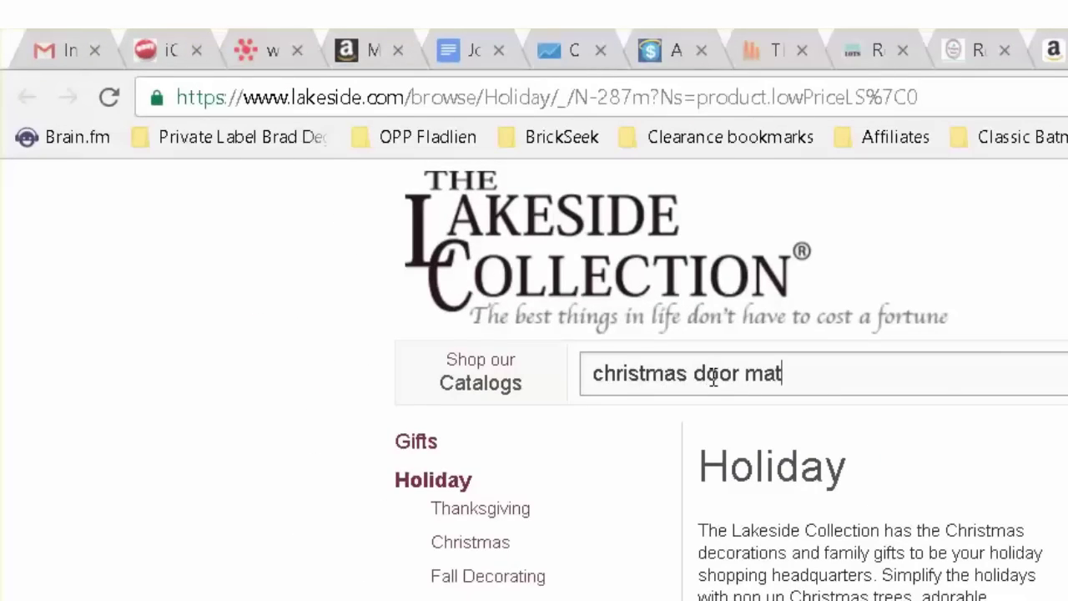
{"action": "key", "text": "Return"}
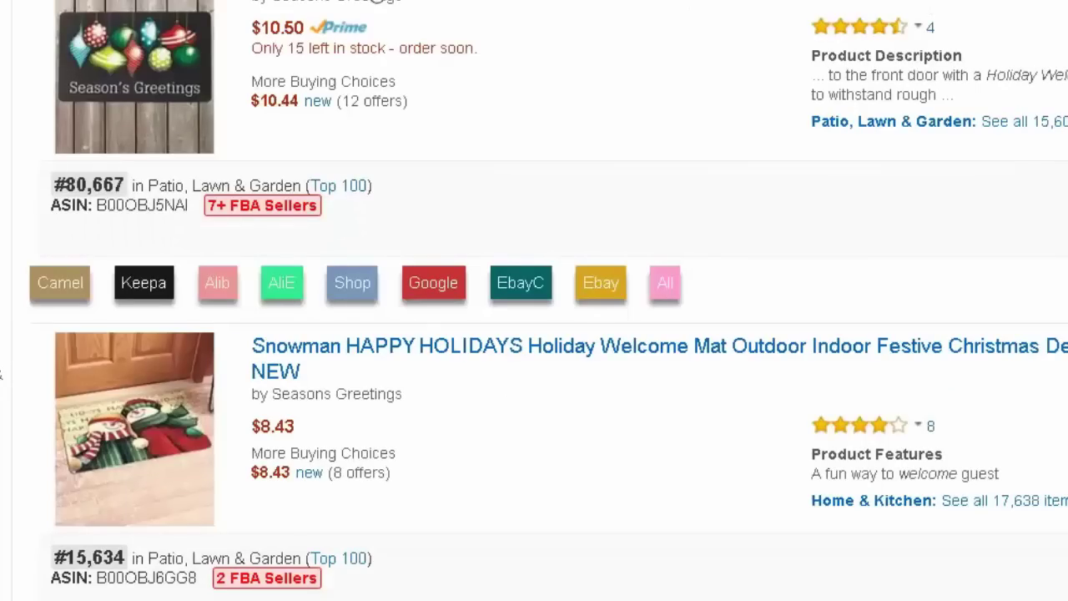
Step: Review the Amazon listing and all new offers for the Snowman HAPPY HOLIDAYS welcome mat, and return to its product page
{"action": "scroll", "coordinate": [463, 234], "scroll_direction": "down", "scroll_amount": 3}
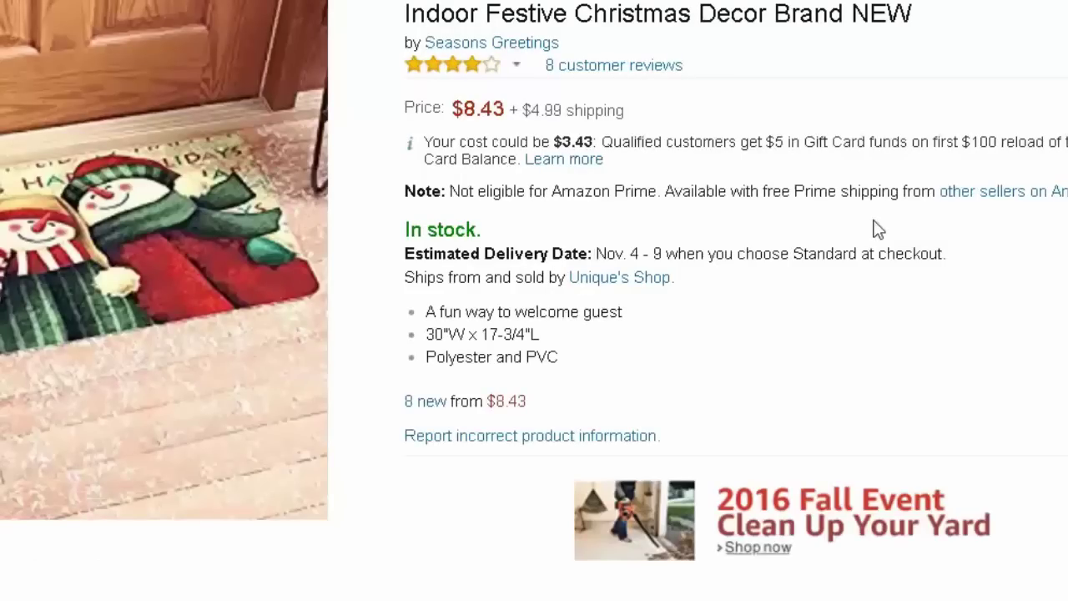
{"action": "scroll", "coordinate": [878, 230], "scroll_direction": "down", "scroll_amount": 3}
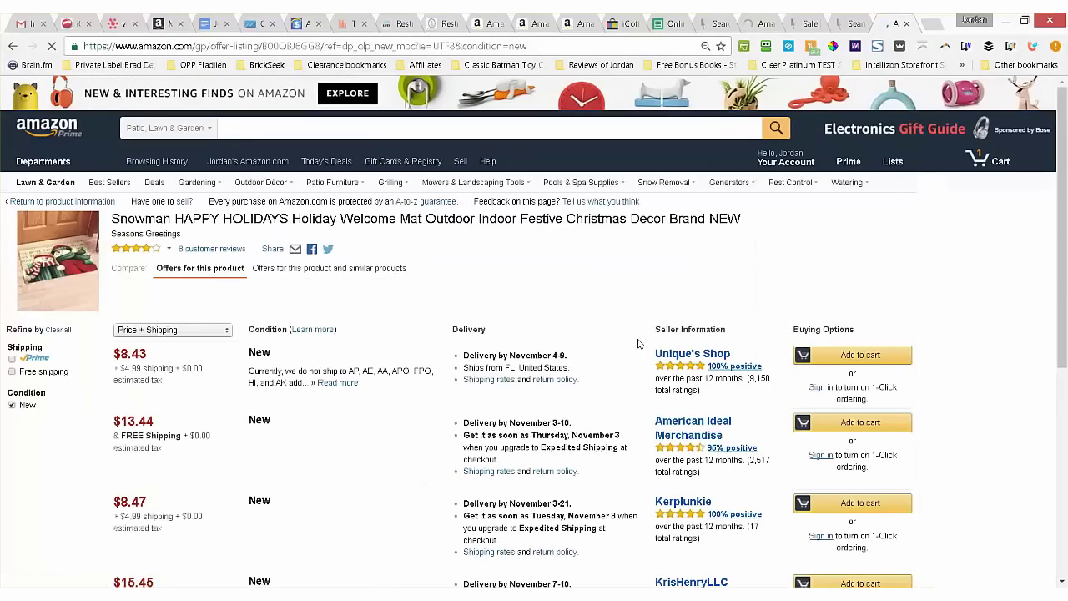
{"action": "scroll", "coordinate": [637, 342], "scroll_direction": "down", "scroll_amount": 4}
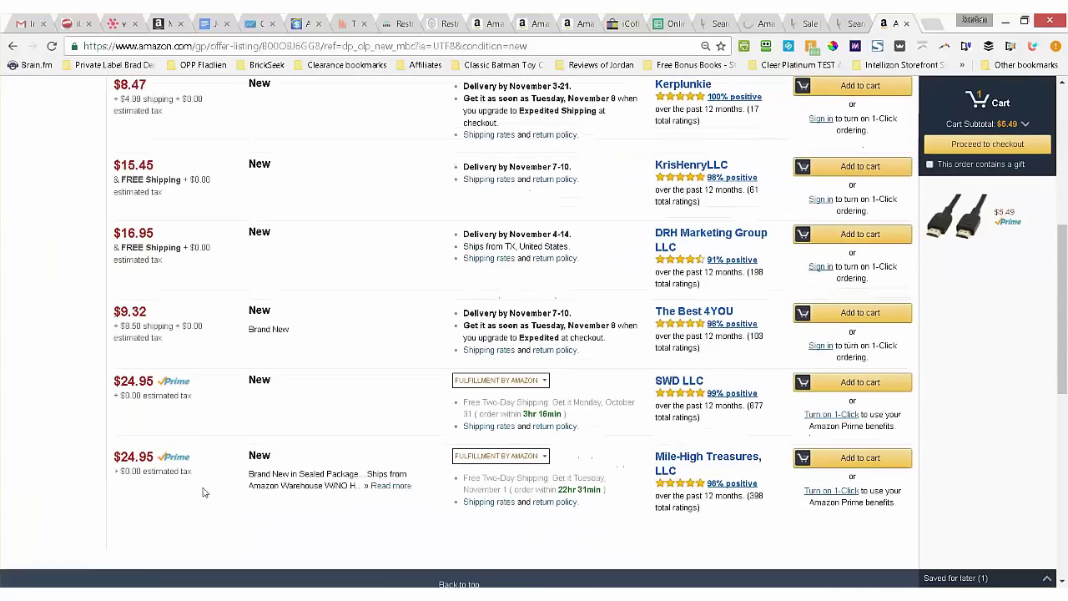
{"action": "scroll", "coordinate": [70, 301], "scroll_direction": "up", "scroll_amount": 5}
{"action": "left_click", "coordinate": [85, 205]}
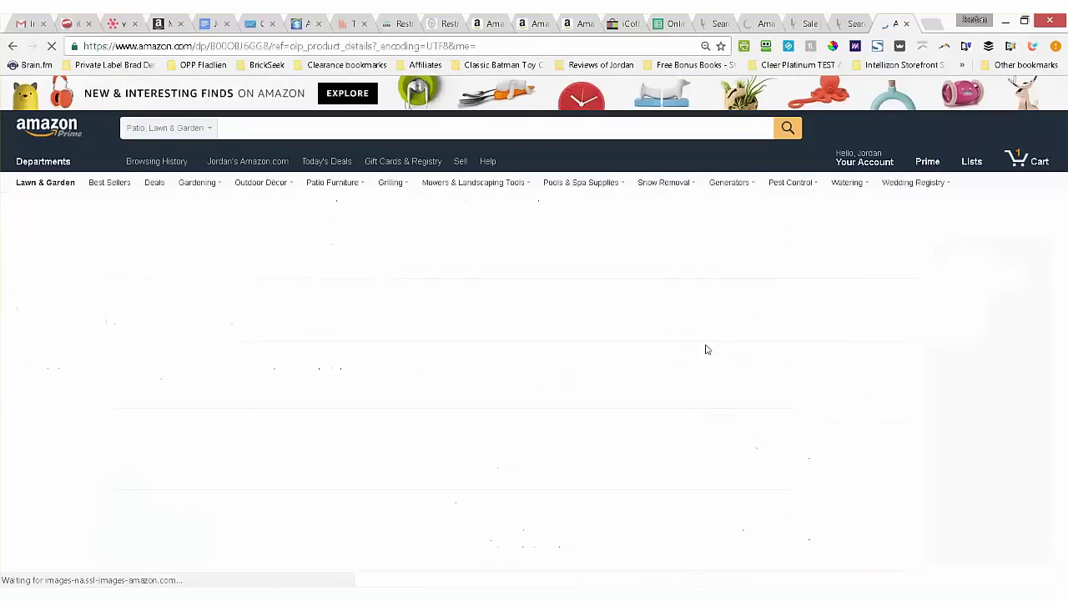
Step: Open the FBA Revenue Calculator for the snowman welcome mat and set the Amazon Fulfillment item price to 22.95
{"action": "scroll", "coordinate": [705, 351], "scroll_direction": "down", "scroll_amount": 1}
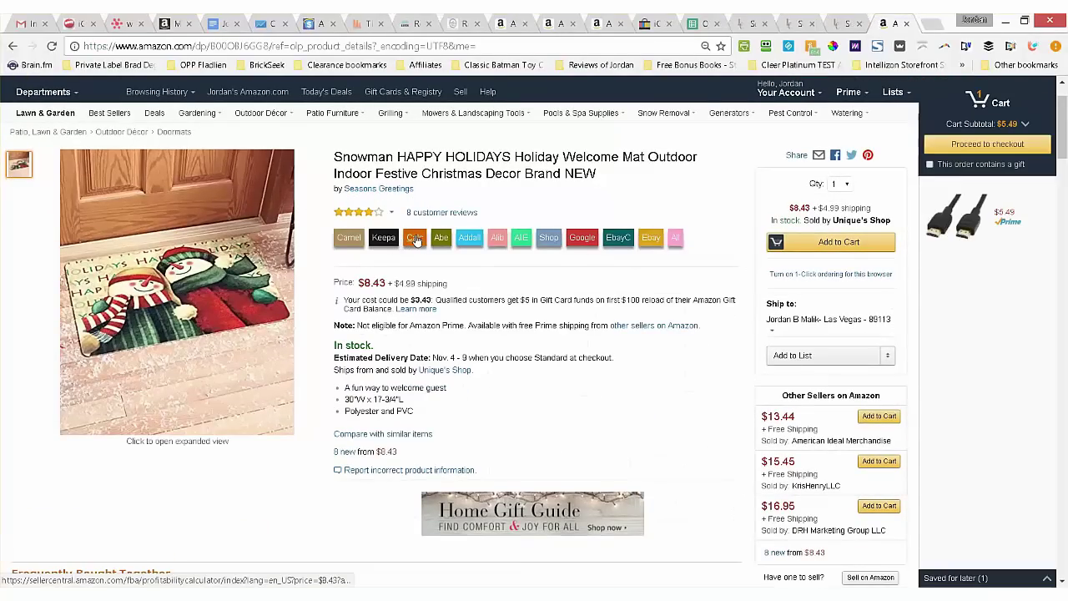
{"action": "left_click", "coordinate": [414, 239]}
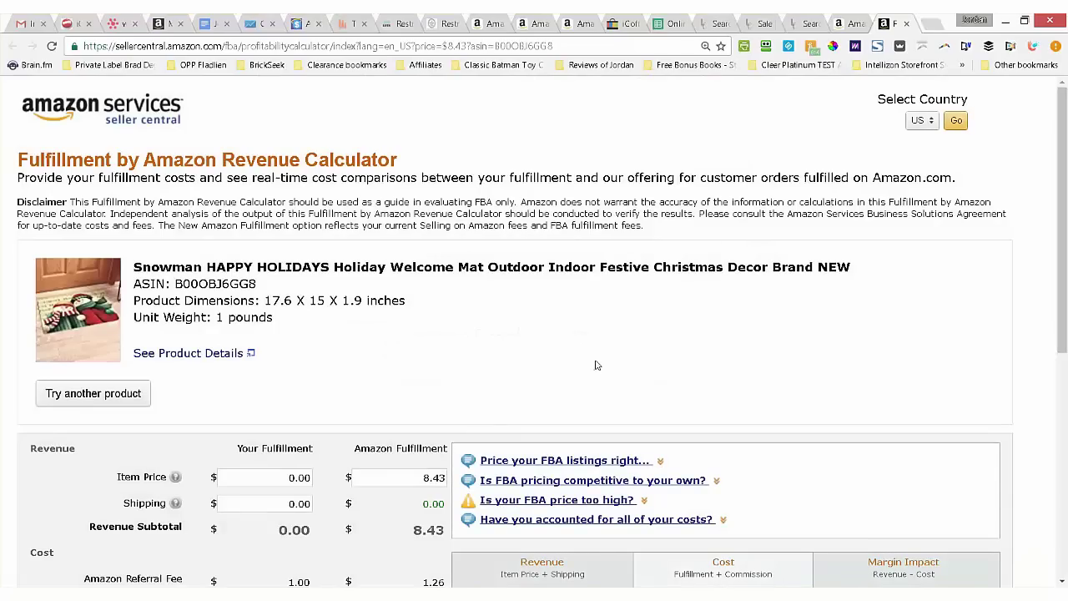
{"action": "left_click", "coordinate": [401, 474]}
{"action": "type", "text": "22.95"}
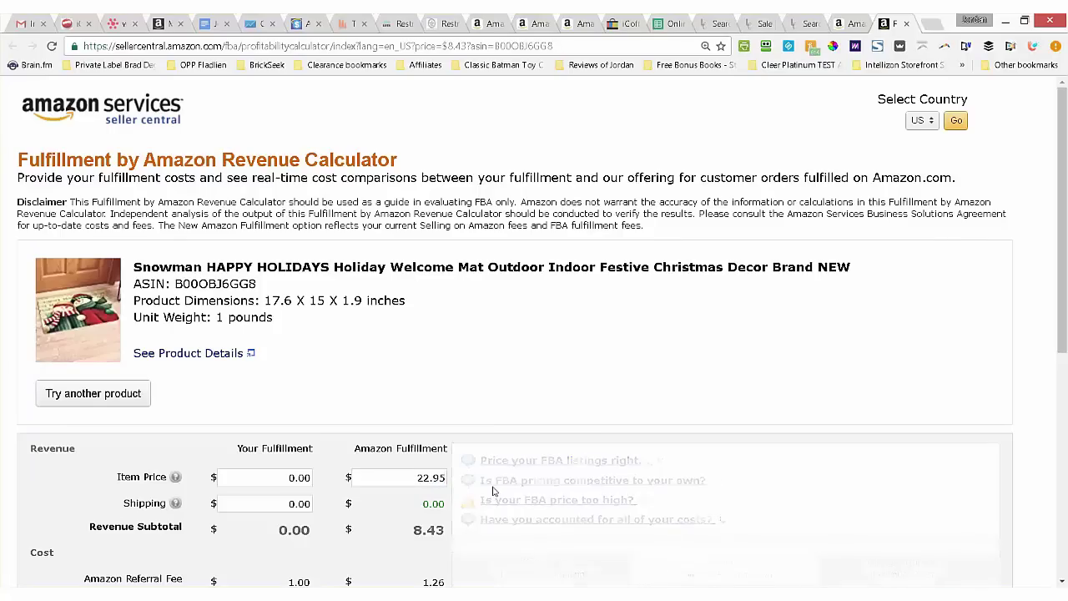
Step: Set the Amazon Fulfillment prep service cost to 5.75, calculate the mat's fees, and check the margin impact
{"action": "scroll", "coordinate": [495, 475], "scroll_direction": "down", "scroll_amount": 3}
{"action": "scroll", "coordinate": [508, 468], "scroll_direction": "down", "scroll_amount": 1}
{"action": "scroll", "coordinate": [520, 472], "scroll_direction": "down", "scroll_amount": 1}
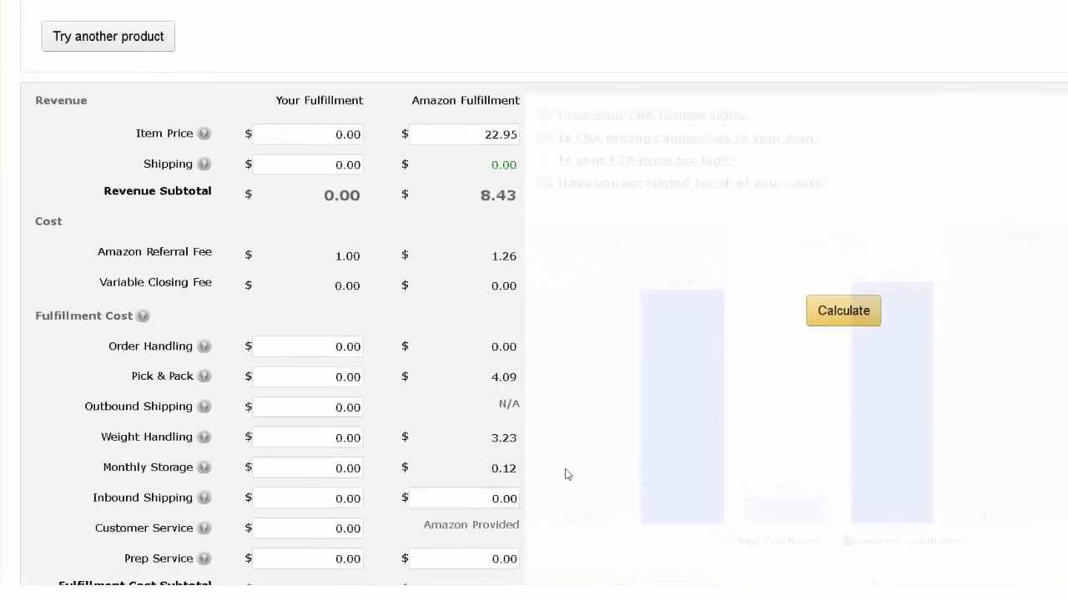
{"action": "scroll", "coordinate": [589, 468], "scroll_direction": "down", "scroll_amount": 1}
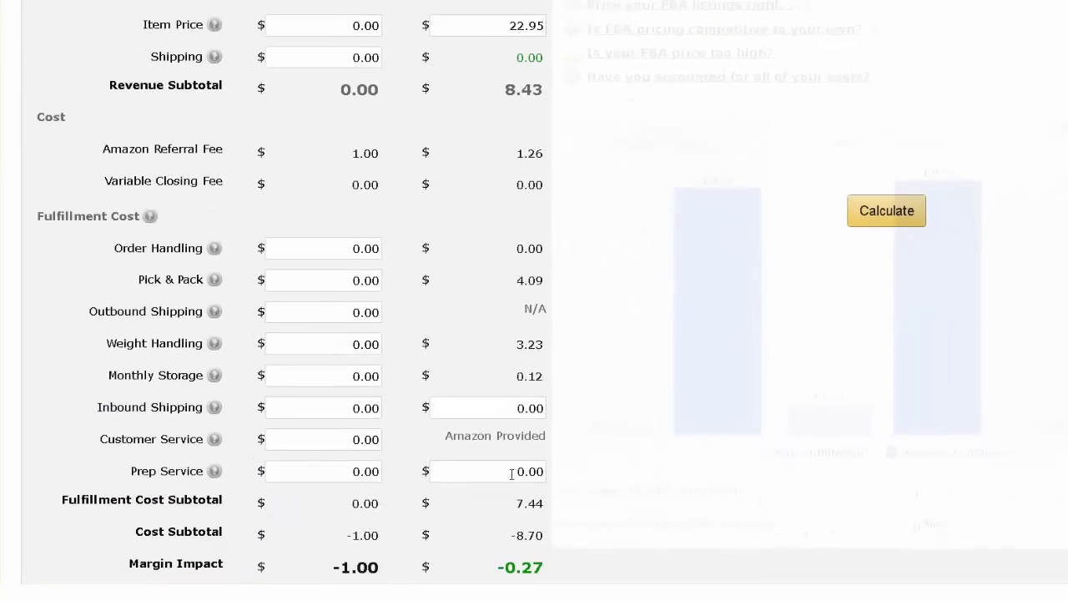
{"action": "left_click_drag", "start_coordinate": [512, 472], "coordinate": [560, 469]}
{"action": "type", "text": "5.75"}
{"action": "left_click_drag", "start_coordinate": [489, 474], "coordinate": [573, 474]}
{"action": "left_click", "coordinate": [876, 215]}
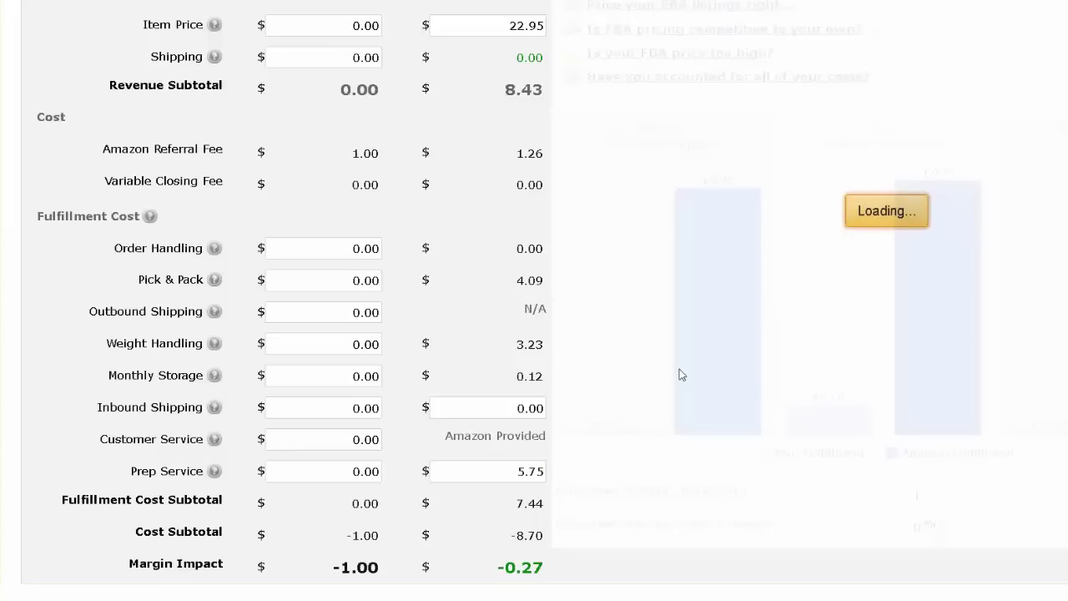
{"action": "scroll", "coordinate": [553, 484], "scroll_direction": "down", "scroll_amount": 1}
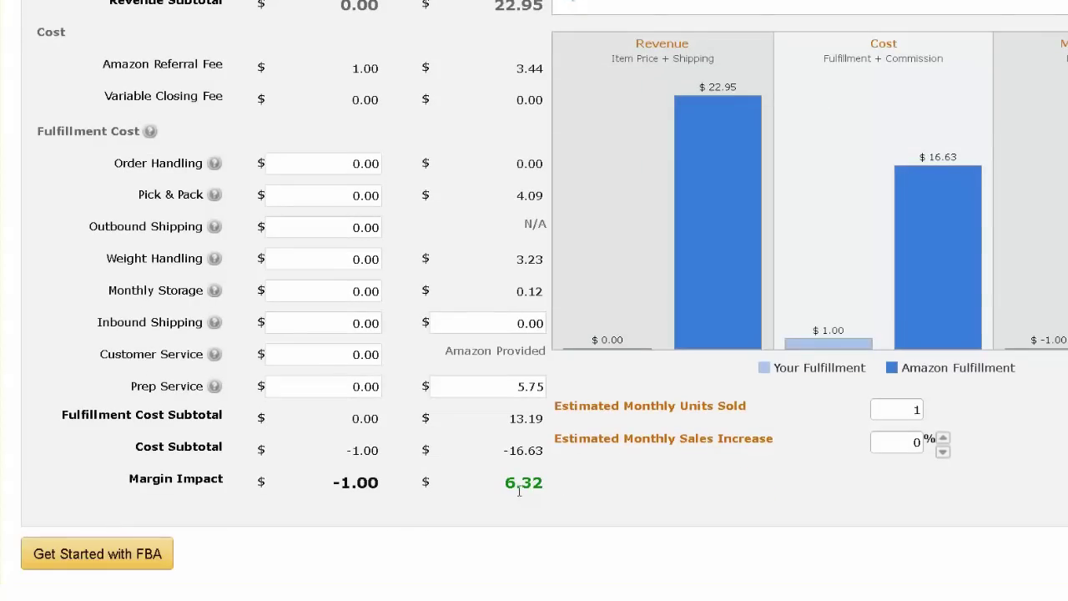
{"action": "left_click_drag", "start_coordinate": [504, 484], "coordinate": [550, 486]}
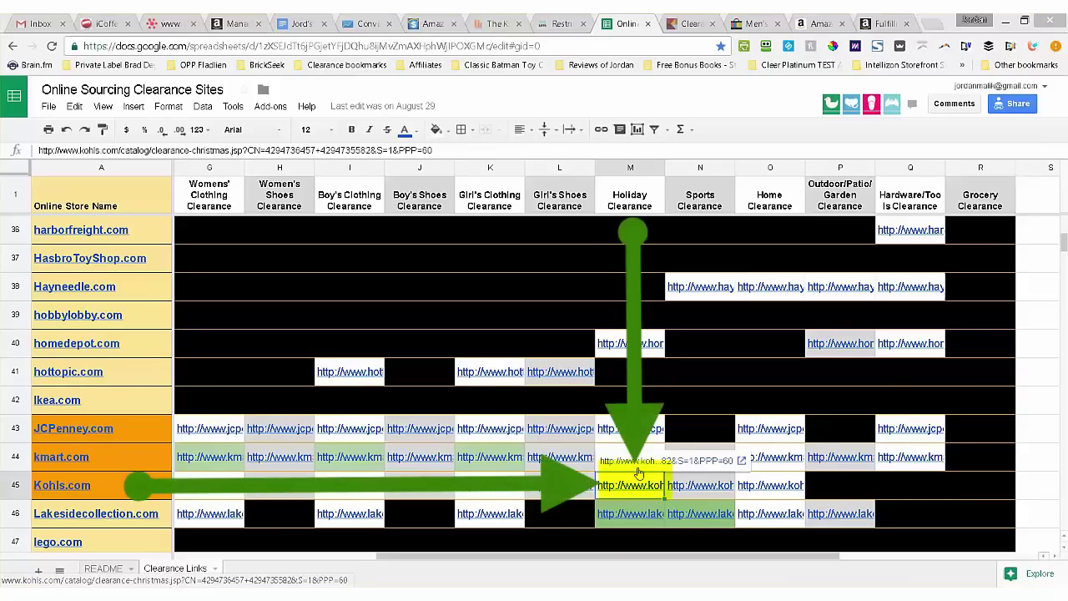
Step: Open the Kohl's Clearance Christmas page and browse its discounted products
{"action": "left_click", "coordinate": [693, 22]}
{"action": "scroll", "coordinate": [438, 296], "scroll_direction": "down", "scroll_amount": 2}
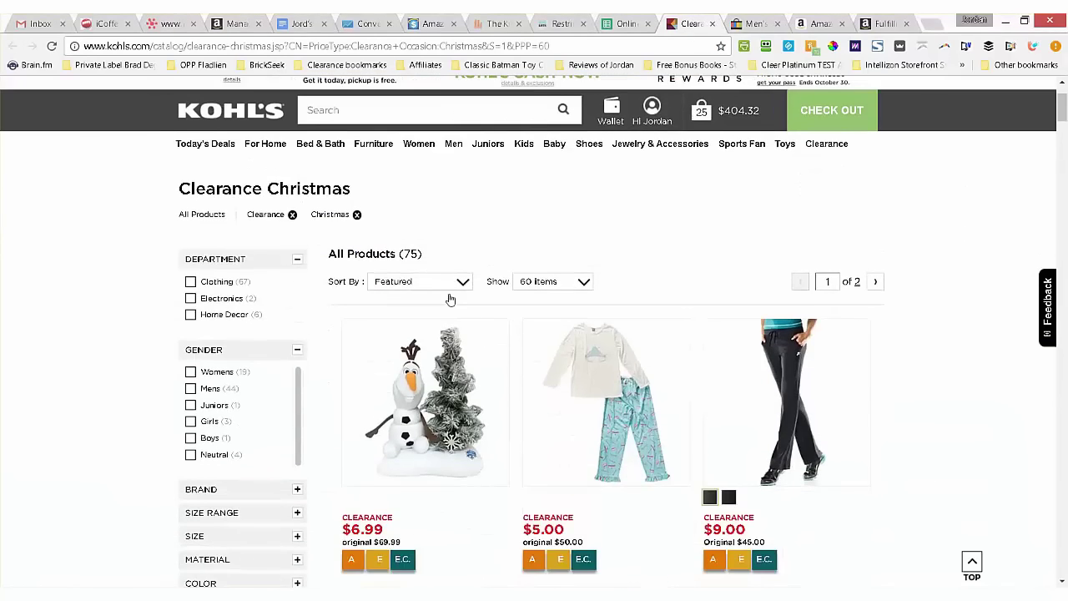
{"action": "scroll", "coordinate": [450, 299], "scroll_direction": "down", "scroll_amount": 4}
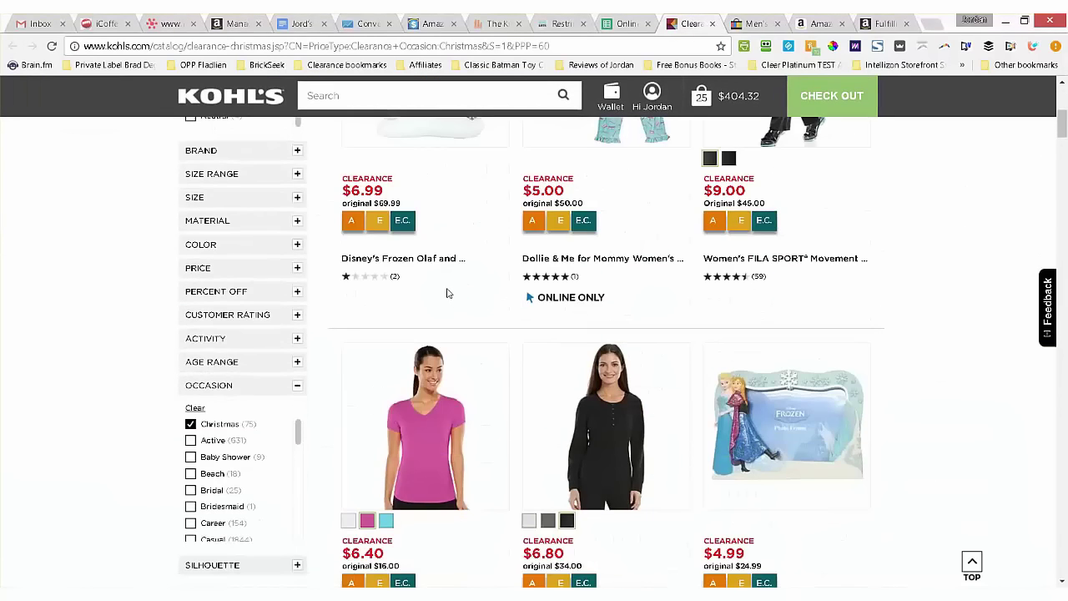
{"action": "scroll", "coordinate": [448, 294], "scroll_direction": "down", "scroll_amount": 6}
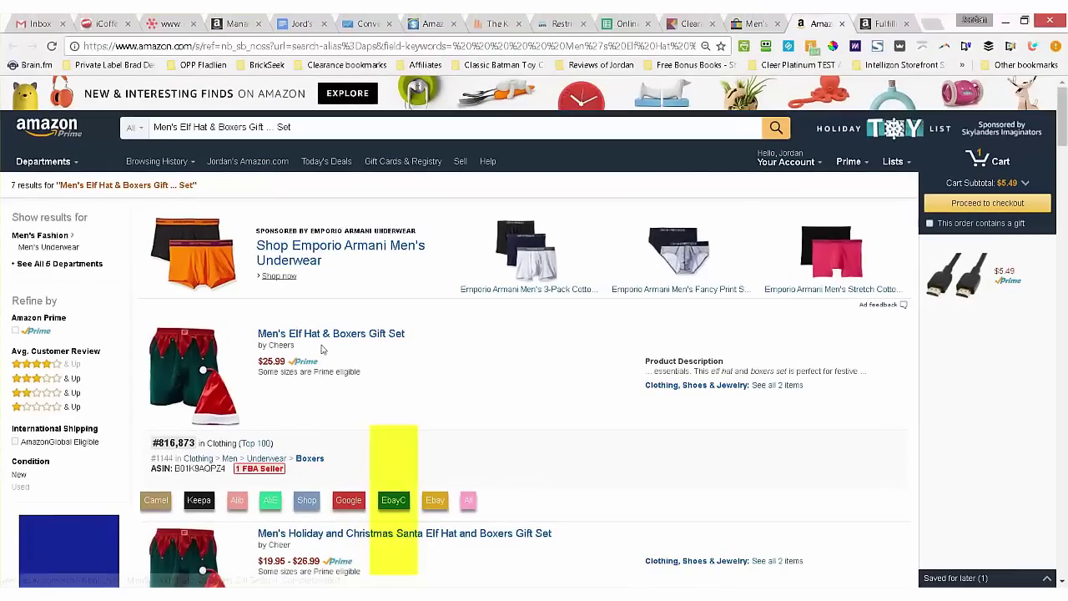
Step: Look up eBay completed listings for the Men's Elf Hat & Boxers Gift Set and review the sale prices
{"action": "left_click", "coordinate": [393, 500]}
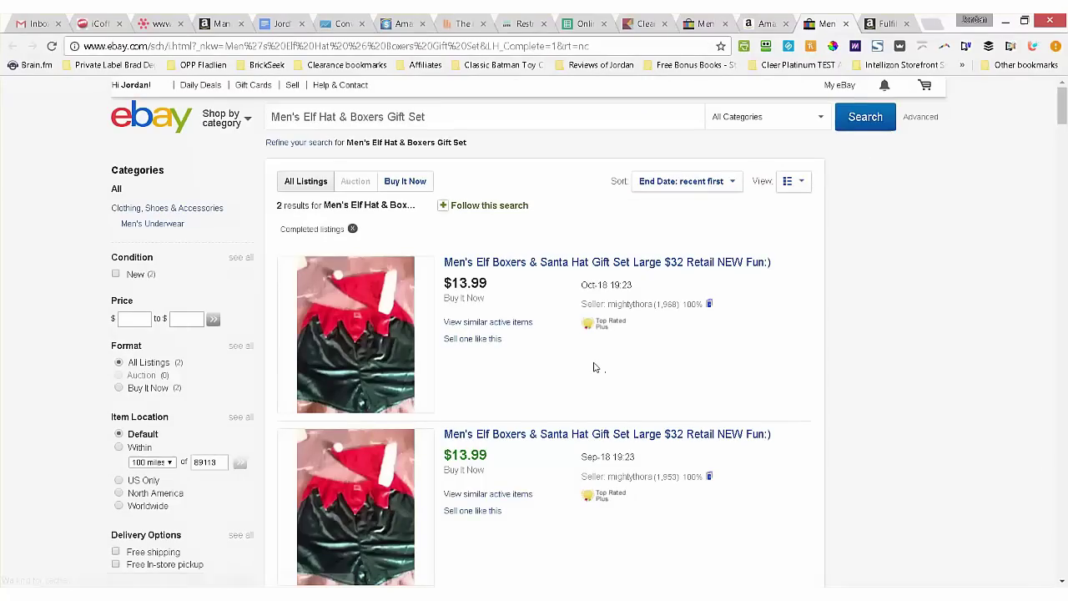
{"action": "scroll", "coordinate": [595, 367], "scroll_direction": "down", "scroll_amount": 1}
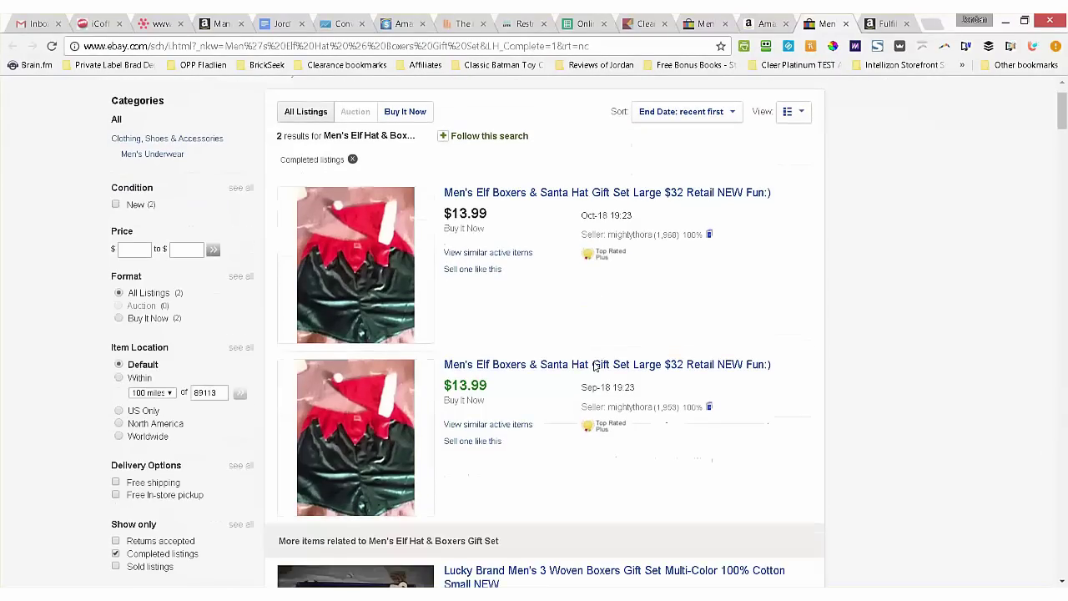
{"action": "scroll", "coordinate": [595, 367], "scroll_direction": "down", "scroll_amount": 2}
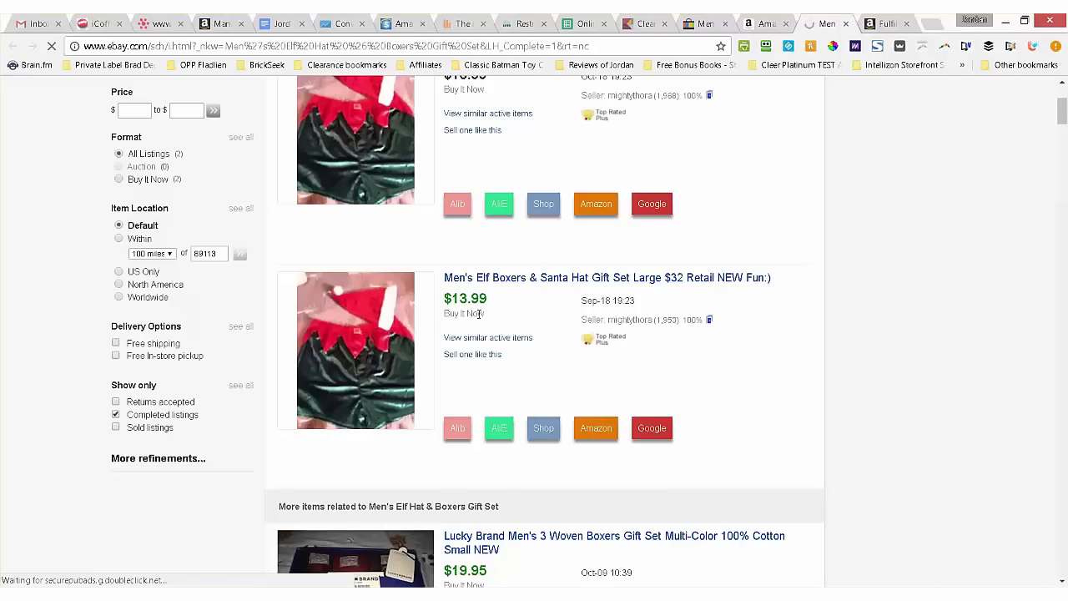
{"action": "scroll", "coordinate": [480, 312], "scroll_direction": "down", "scroll_amount": 2}
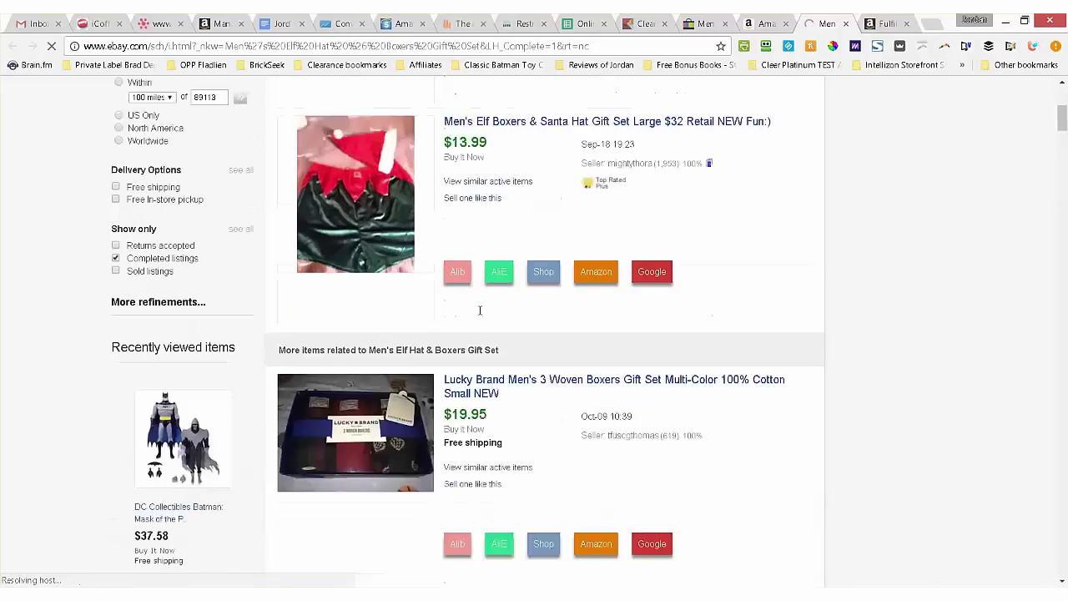
{"action": "scroll", "coordinate": [480, 311], "scroll_direction": "down", "scroll_amount": 2}
{"action": "scroll", "coordinate": [481, 310], "scroll_direction": "up", "scroll_amount": 4}
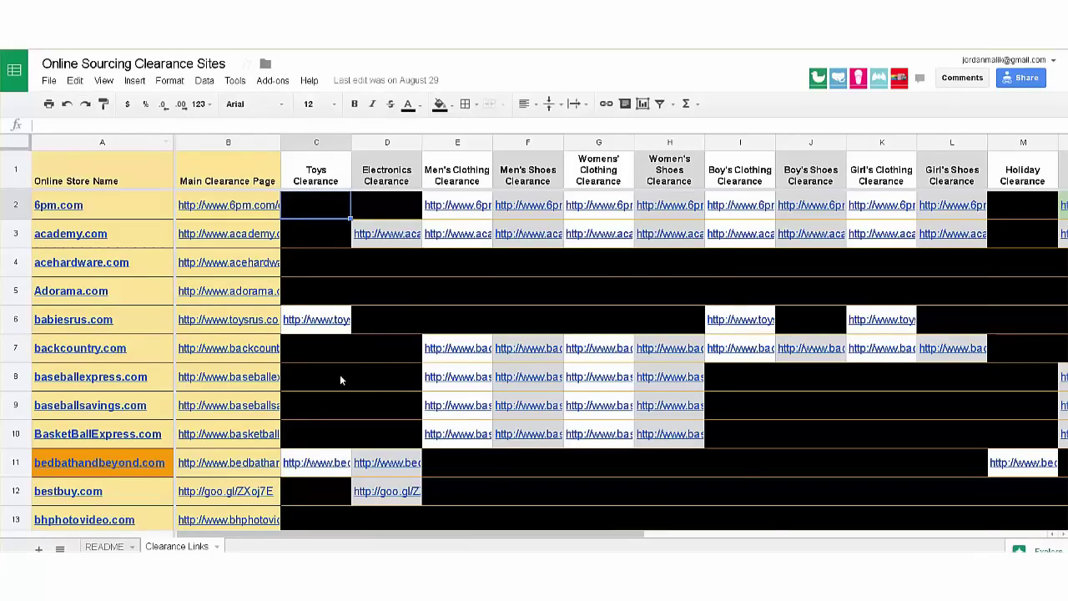
Step: Look down the Clearance Links sheet for the dickssportinggoods.com men's shoes clearance link
{"action": "scroll", "coordinate": [340, 374], "scroll_direction": "down", "scroll_amount": 3}
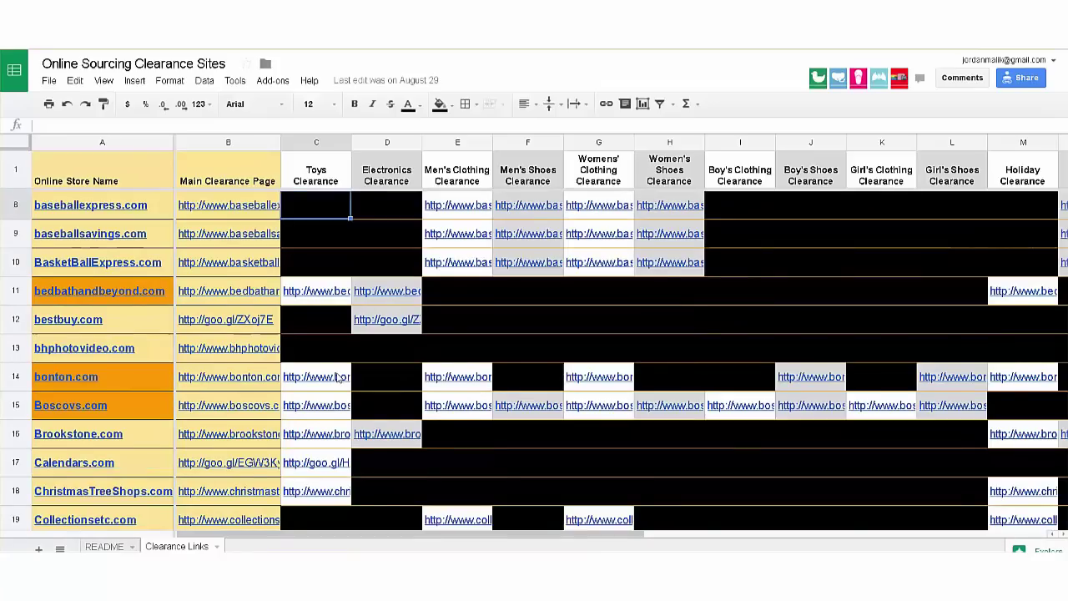
{"action": "scroll", "coordinate": [337, 376], "scroll_direction": "down", "scroll_amount": 1}
{"action": "scroll", "coordinate": [333, 373], "scroll_direction": "down", "scroll_amount": 2}
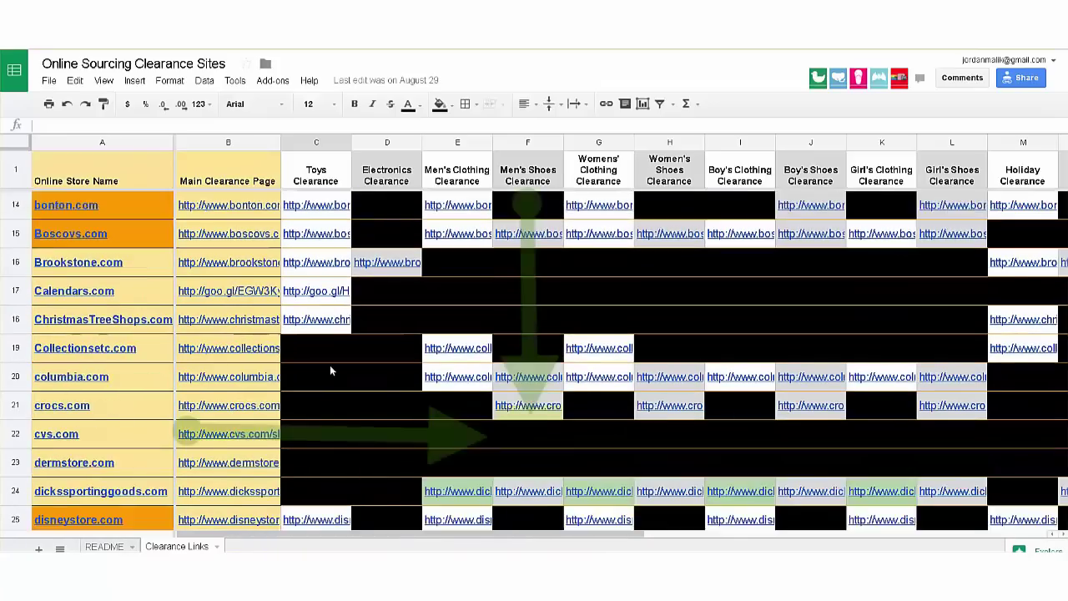
{"action": "scroll", "coordinate": [330, 365], "scroll_direction": "down", "scroll_amount": 1}
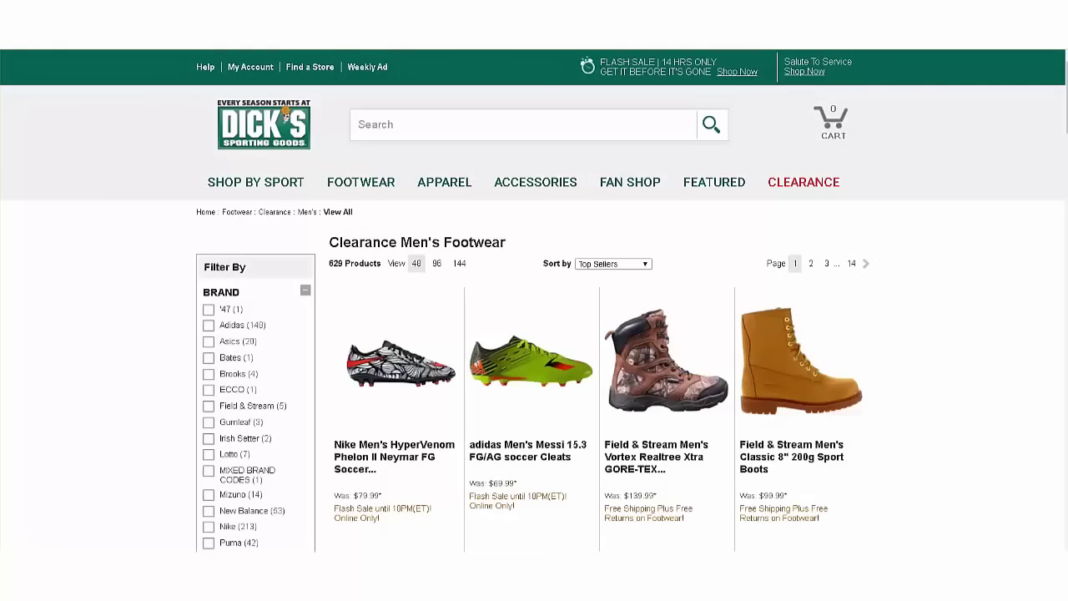
Step: Find the adidas Men's Ace 16.4 FXG Soccer Cleats in Dick's men's footwear clearance and open the matching Amazon product page
{"action": "scroll", "coordinate": [487, 251], "scroll_direction": "down", "scroll_amount": 2}
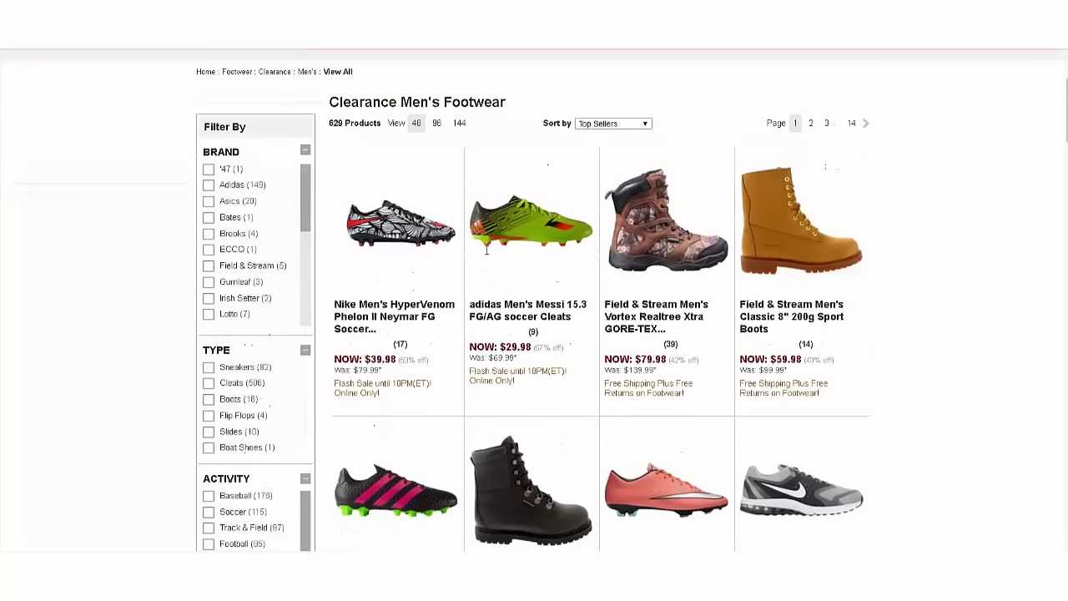
{"action": "scroll", "coordinate": [577, 334], "scroll_direction": "down", "scroll_amount": 2}
{"action": "scroll", "coordinate": [437, 546], "scroll_direction": "down", "scroll_amount": 1}
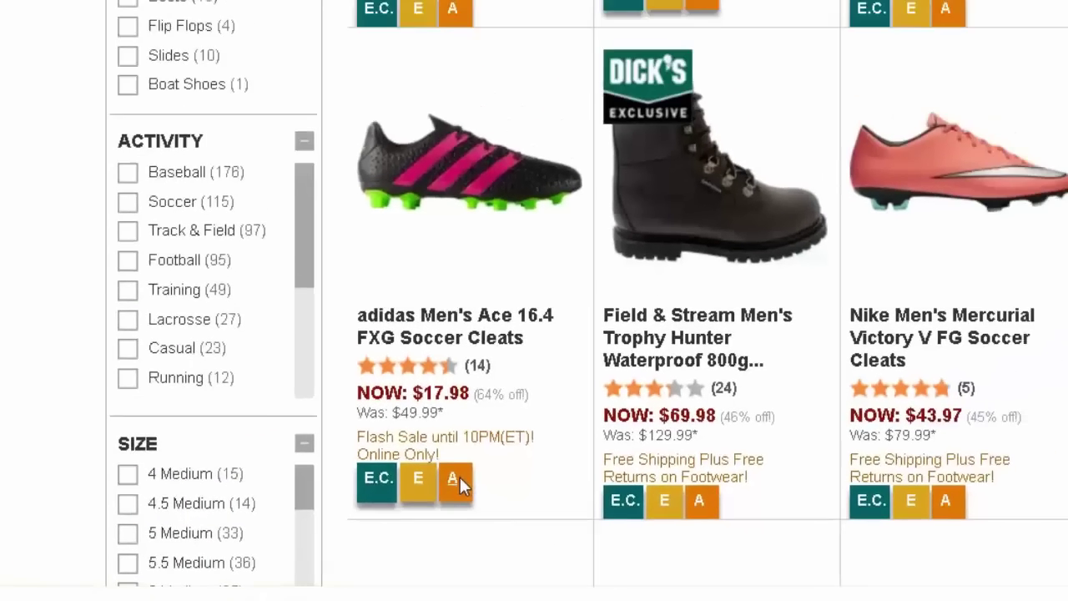
{"action": "left_click", "coordinate": [491, 472]}
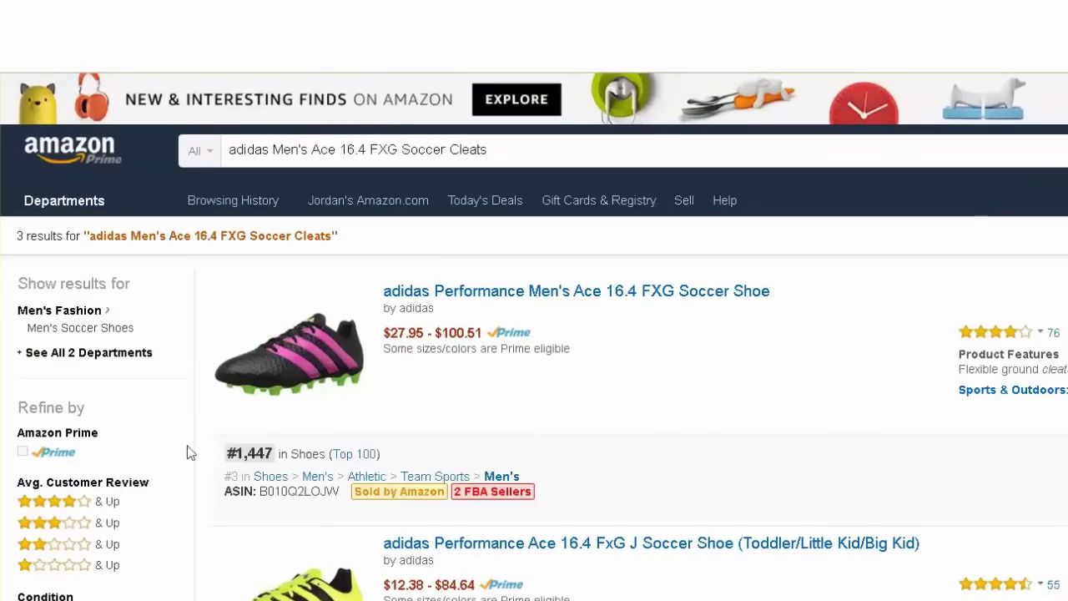
{"action": "left_click", "coordinate": [517, 289]}
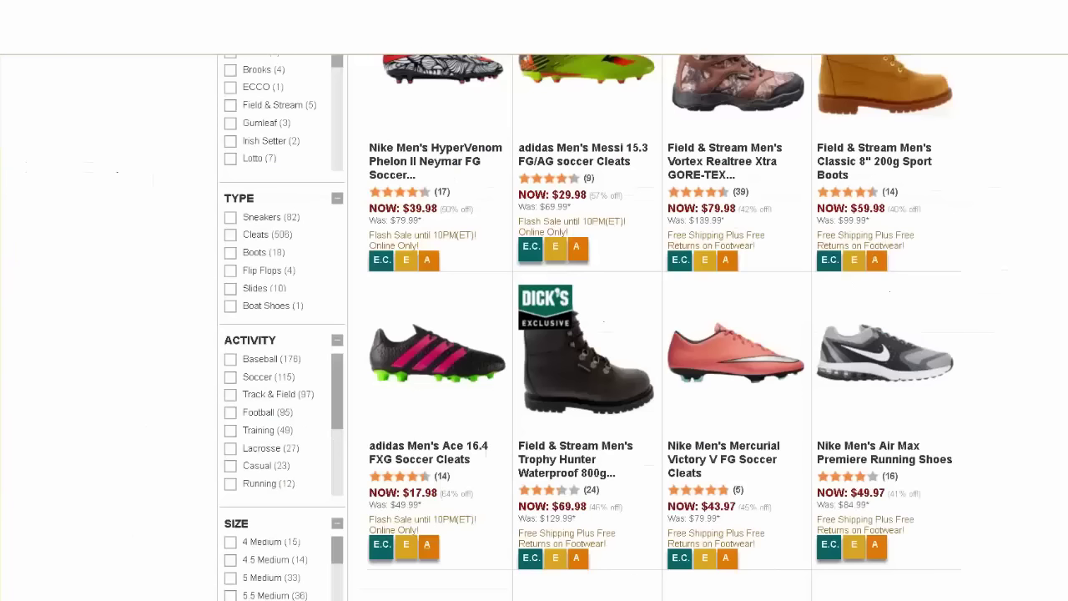
{"action": "left_click", "coordinate": [509, 433]}
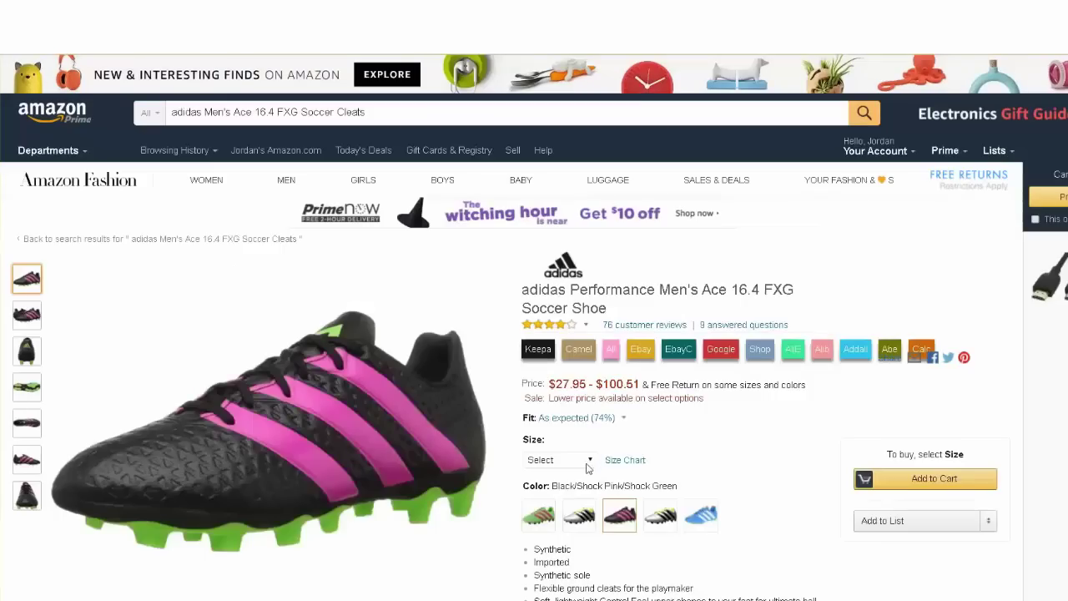
Step: Select size 10 D(M) US for the adidas Performance Men's Ace 16.4 FXG Soccer Shoe
{"action": "left_click", "coordinate": [587, 464]}
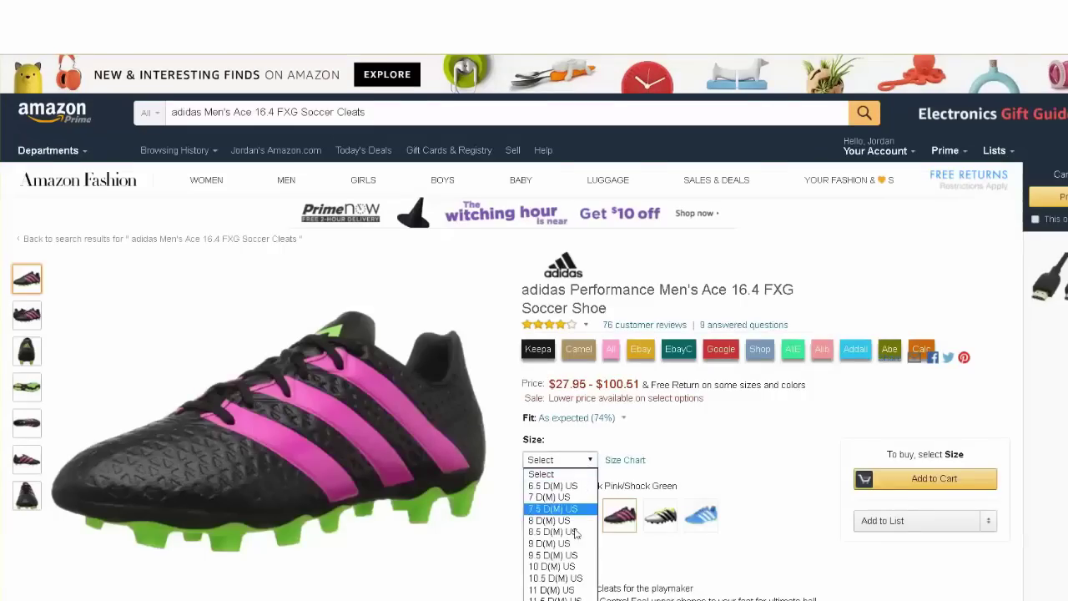
{"action": "left_click", "coordinate": [557, 565]}
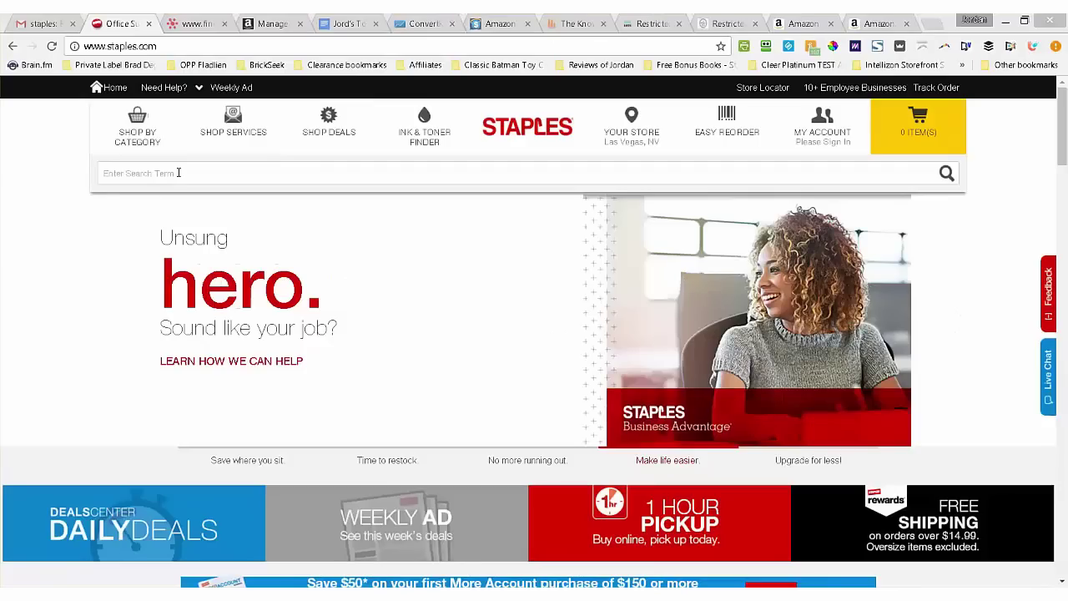
Step: Search Staples for "coffee maker" and filter the products to On Promotion deals
{"action": "left_click", "coordinate": [171, 174]}
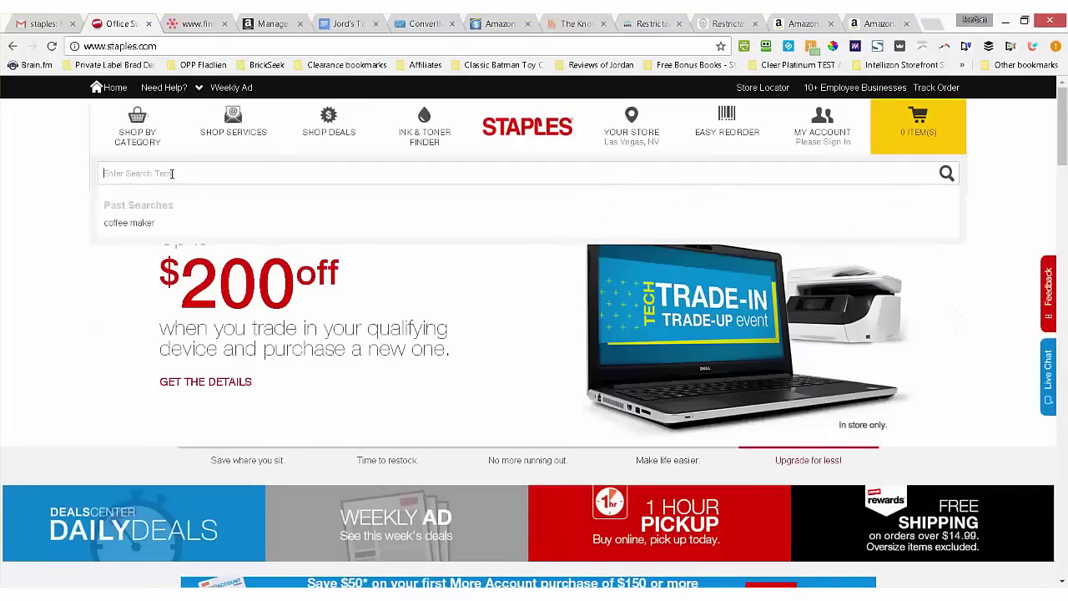
{"action": "type", "text": "coffee maker"}
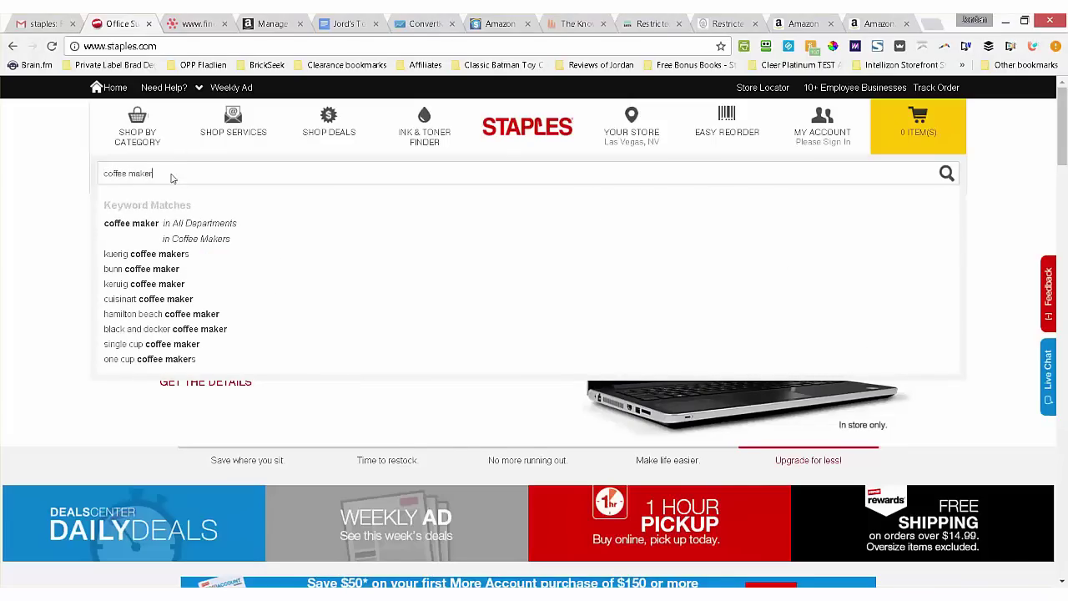
{"action": "key", "text": "Return"}
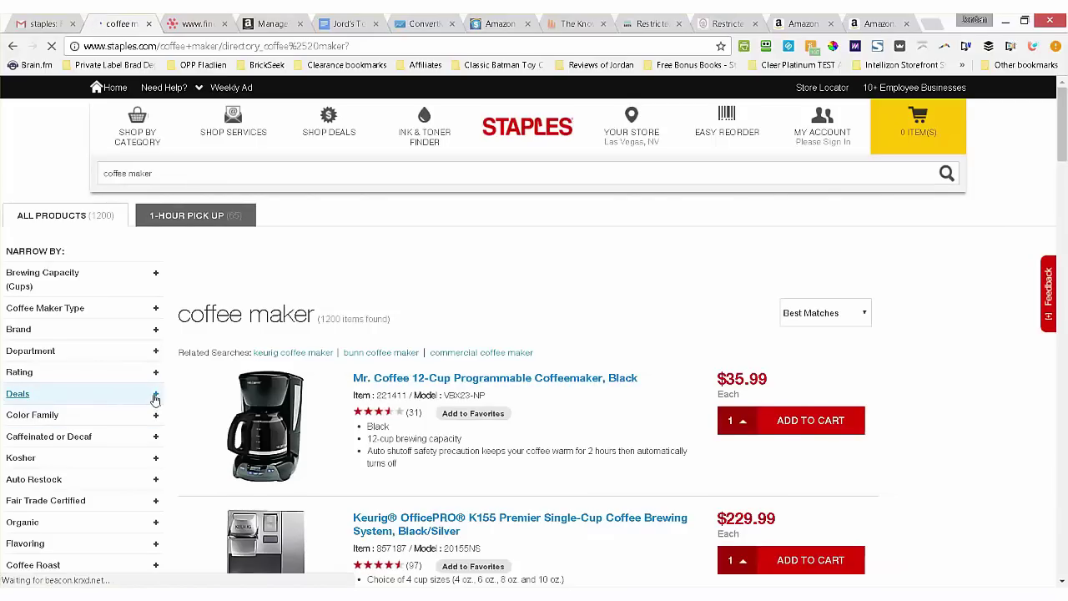
{"action": "left_click", "coordinate": [155, 400]}
{"action": "left_click", "coordinate": [16, 414]}
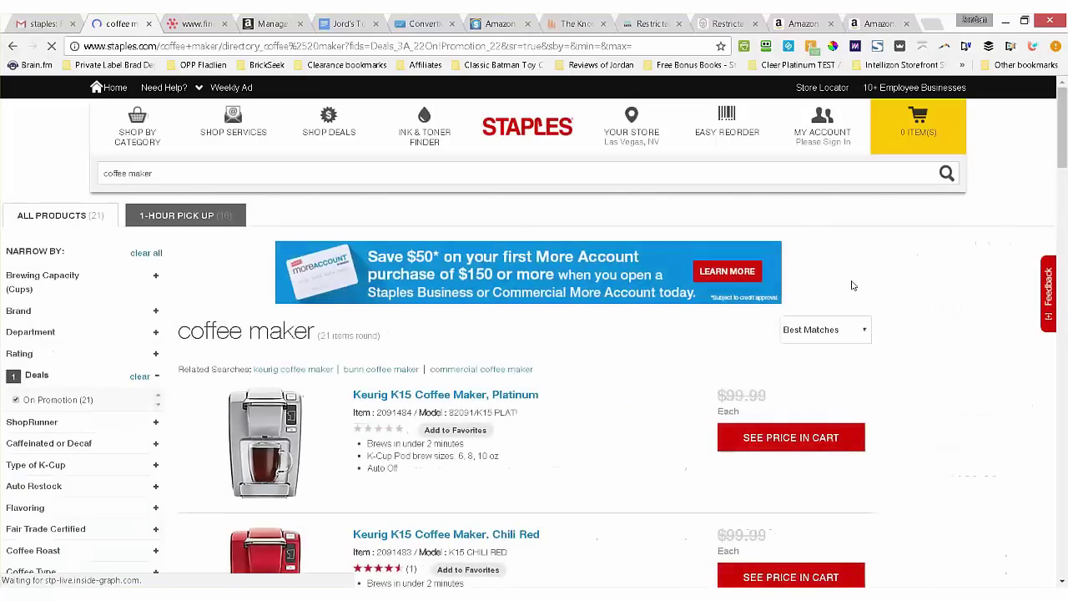
Step: Browse the promoted coffee makers and open the iCoffee 12 Cup Coffee Maker with Steam Brew Technology product page
{"action": "scroll", "coordinate": [852, 285], "scroll_direction": "down", "scroll_amount": 5}
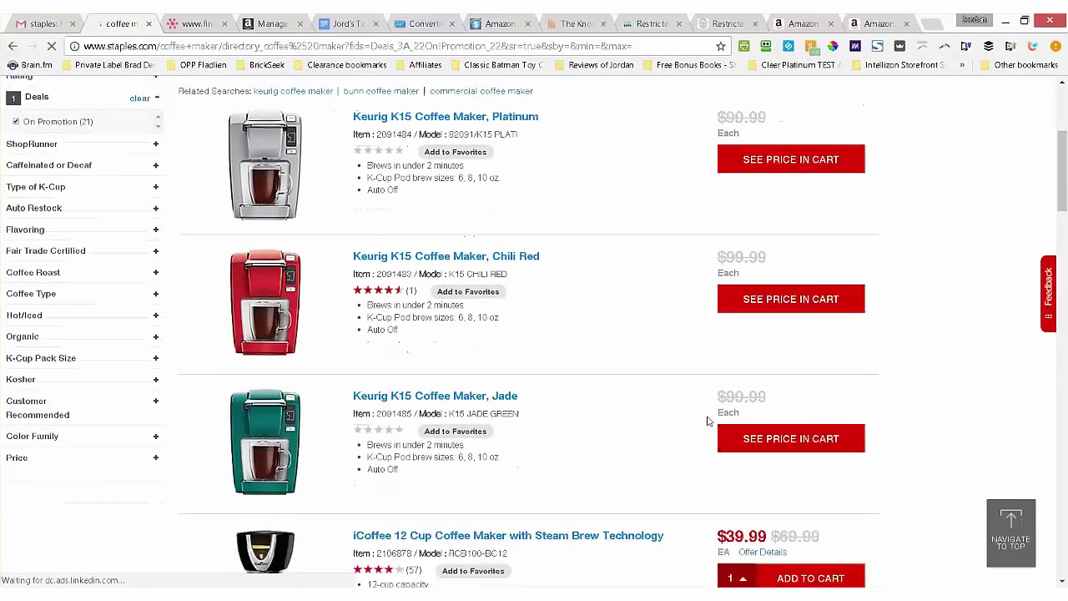
{"action": "scroll", "coordinate": [708, 421], "scroll_direction": "down", "scroll_amount": 4}
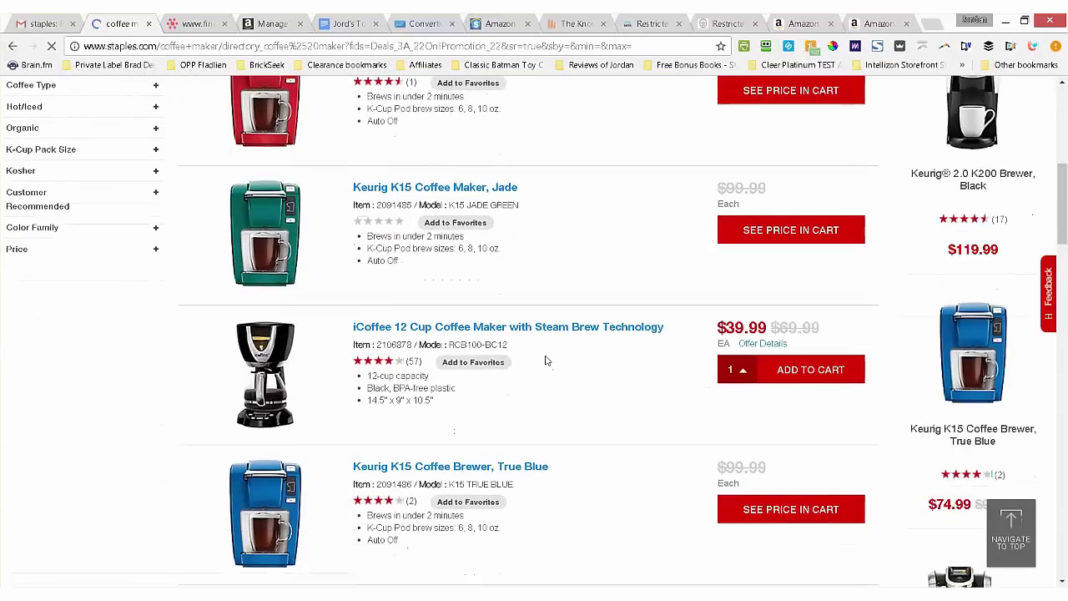
{"action": "left_click", "coordinate": [468, 327]}
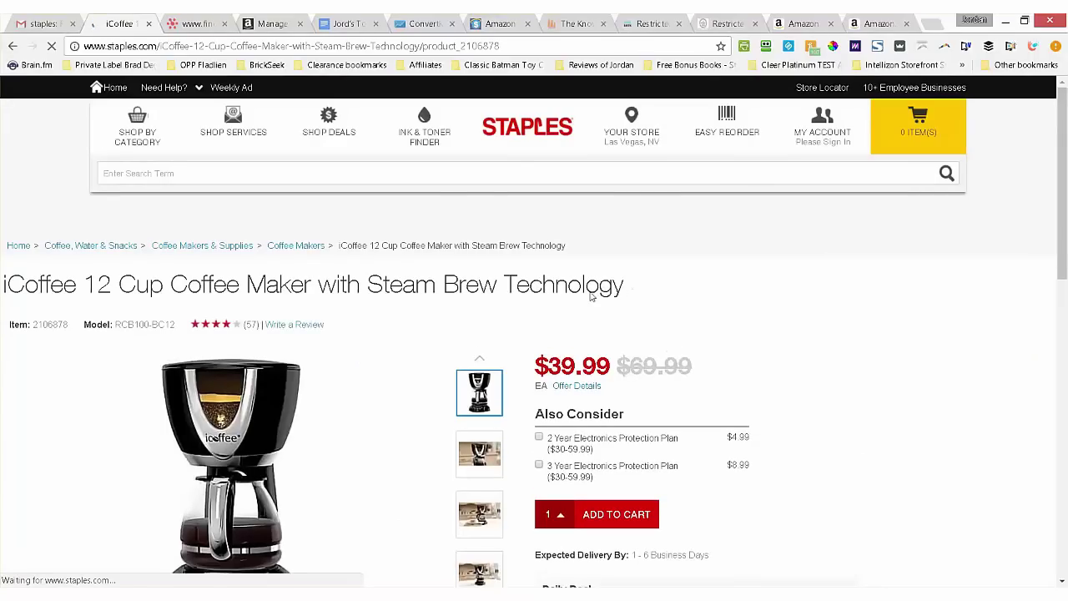
Step: Look up the iCoffee coffee maker on Amazon by its full product title, then check its eBay completed listings
{"action": "left_click_drag", "start_coordinate": [627, 287], "coordinate": [2, 286]}
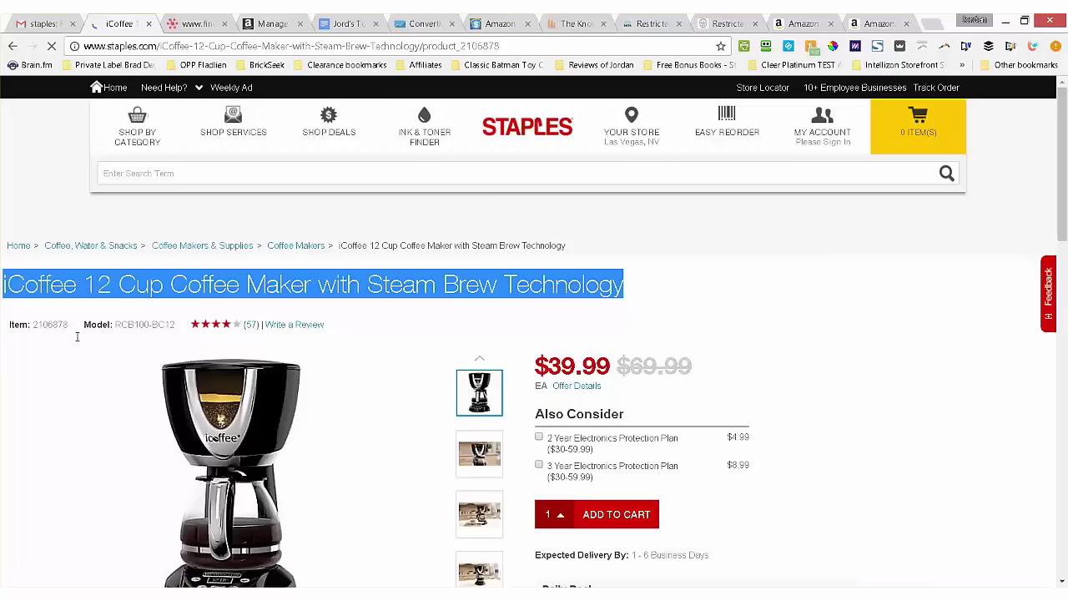
{"action": "right_click", "coordinate": [22, 283]}
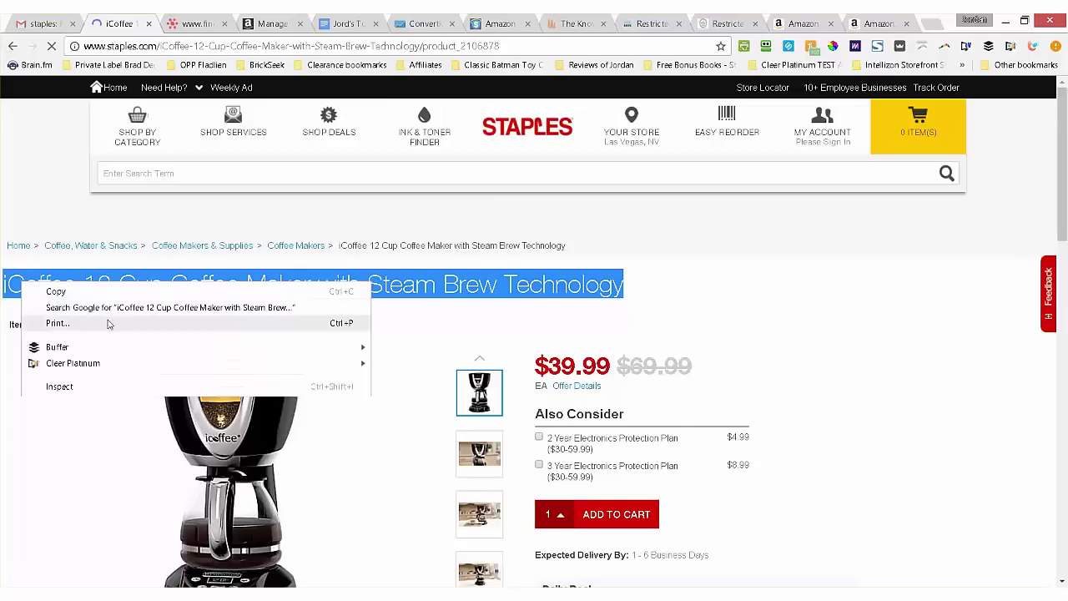
{"action": "mouse_move", "coordinate": [98, 369]}
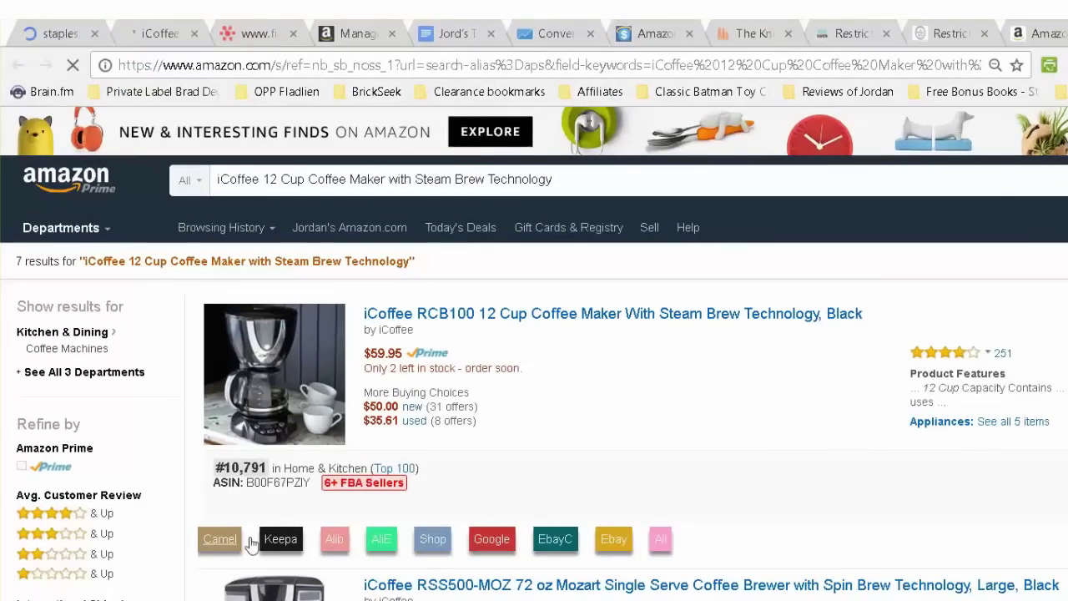
{"action": "mouse_move", "coordinate": [217, 540]}
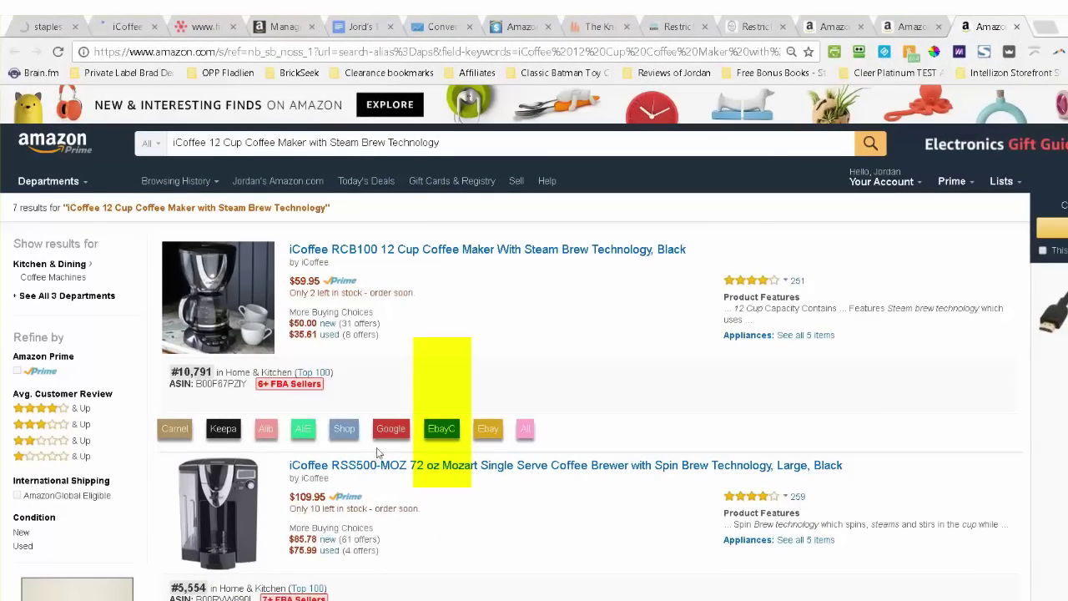
{"action": "left_click", "coordinate": [442, 429]}
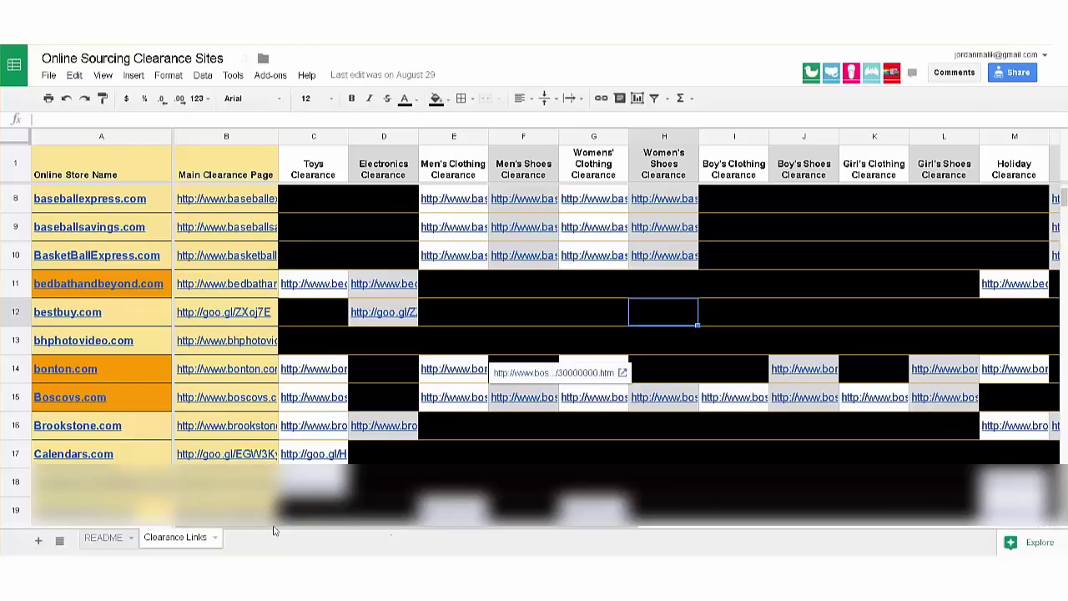
Step: Follow a holiday clearance link in the Clearance Links sheet, browse the Seasonal & Gifts products and open the Hugs Chilly Vest for Dogs
{"action": "scroll", "coordinate": [341, 531], "scroll_direction": "right", "scroll_amount": 2}
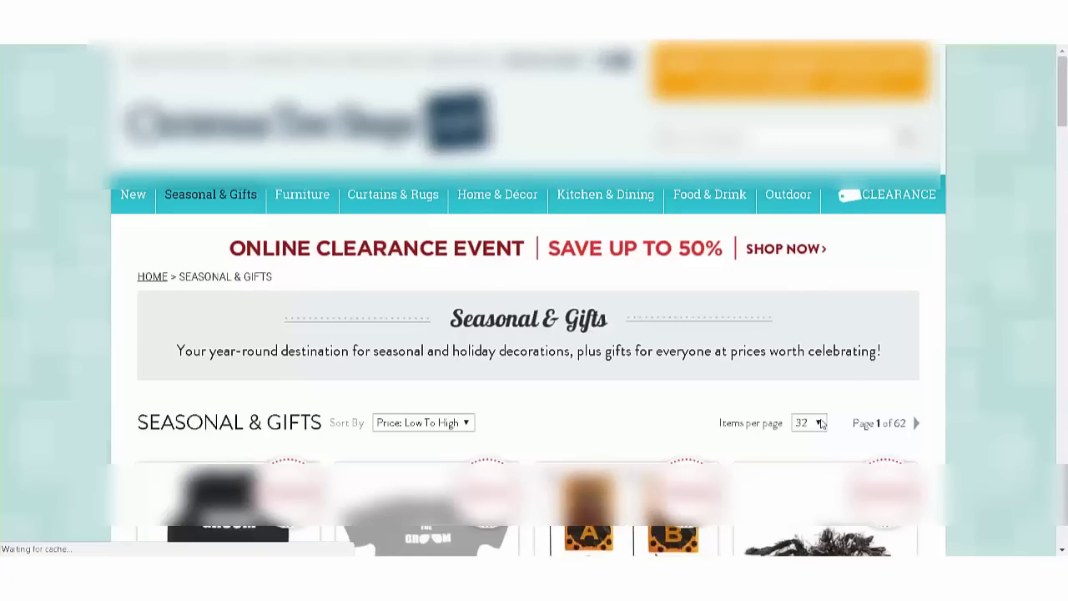
{"action": "scroll", "coordinate": [793, 347], "scroll_direction": "down", "scroll_amount": 5}
{"action": "scroll", "coordinate": [793, 346], "scroll_direction": "down", "scroll_amount": 5}
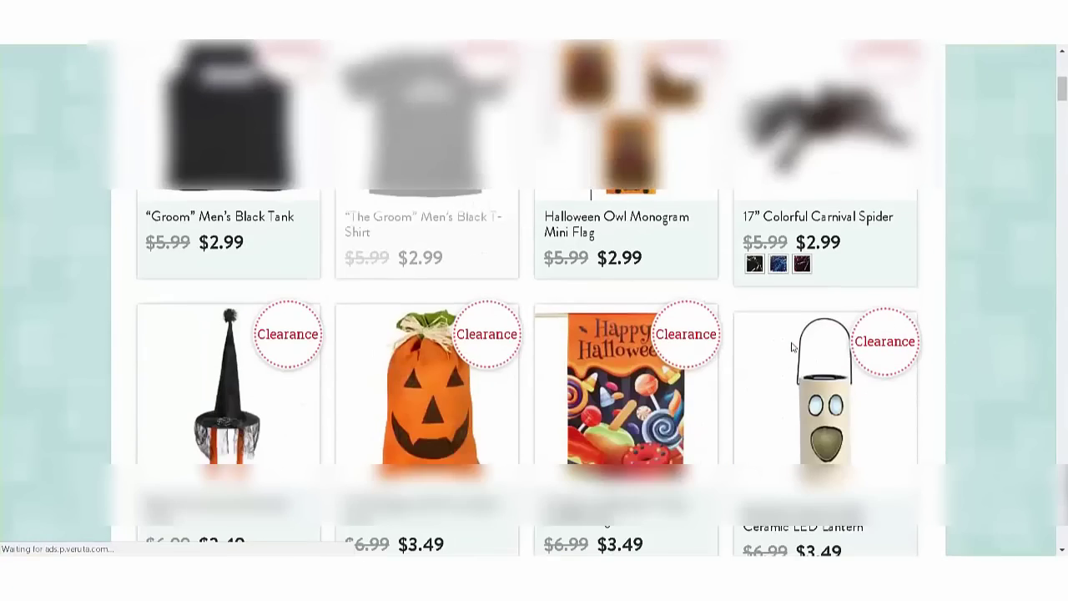
{"action": "scroll", "coordinate": [790, 346], "scroll_direction": "down", "scroll_amount": 5}
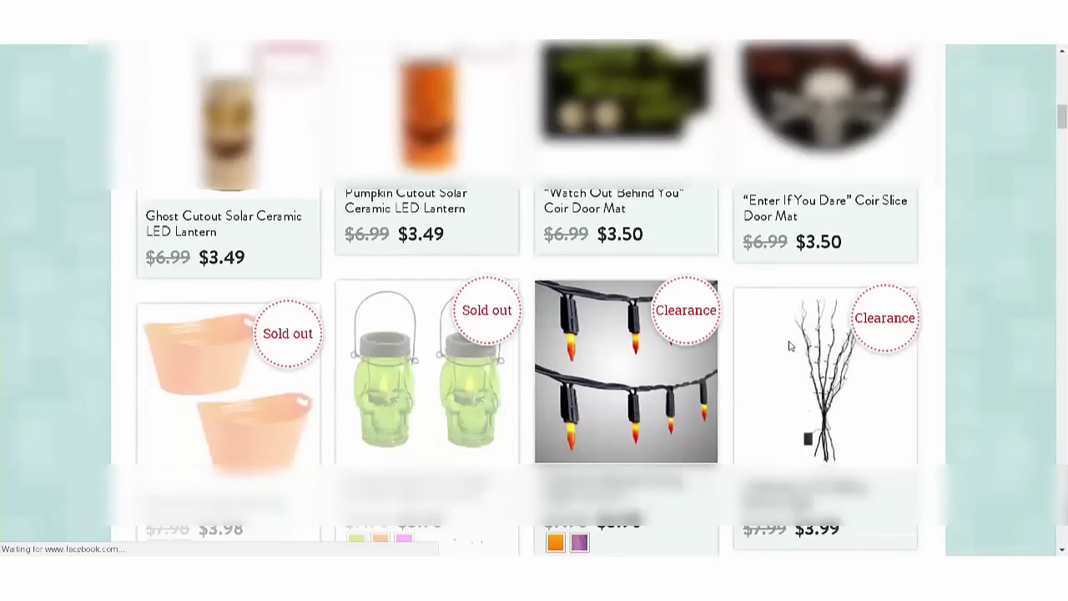
{"action": "scroll", "coordinate": [790, 345], "scroll_direction": "down", "scroll_amount": 5}
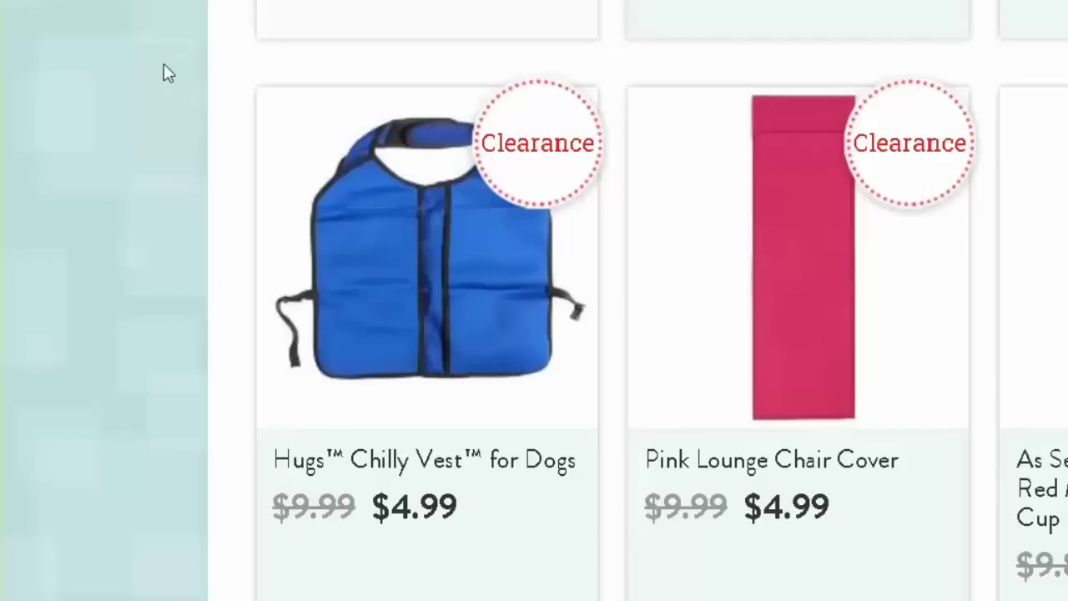
{"action": "mouse_move", "coordinate": [451, 167]}
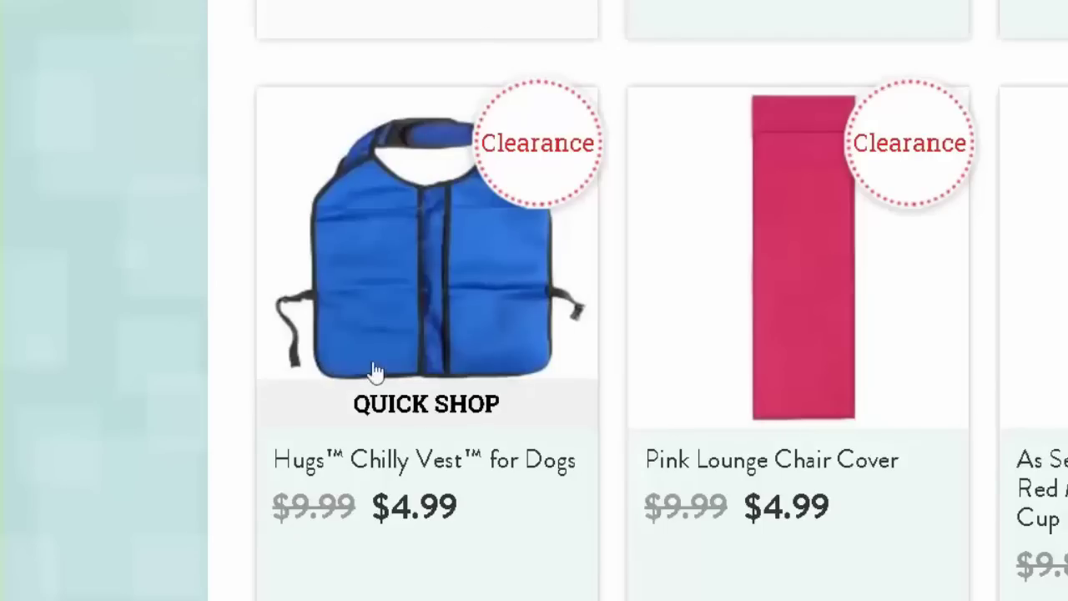
{"action": "left_click", "coordinate": [525, 432]}
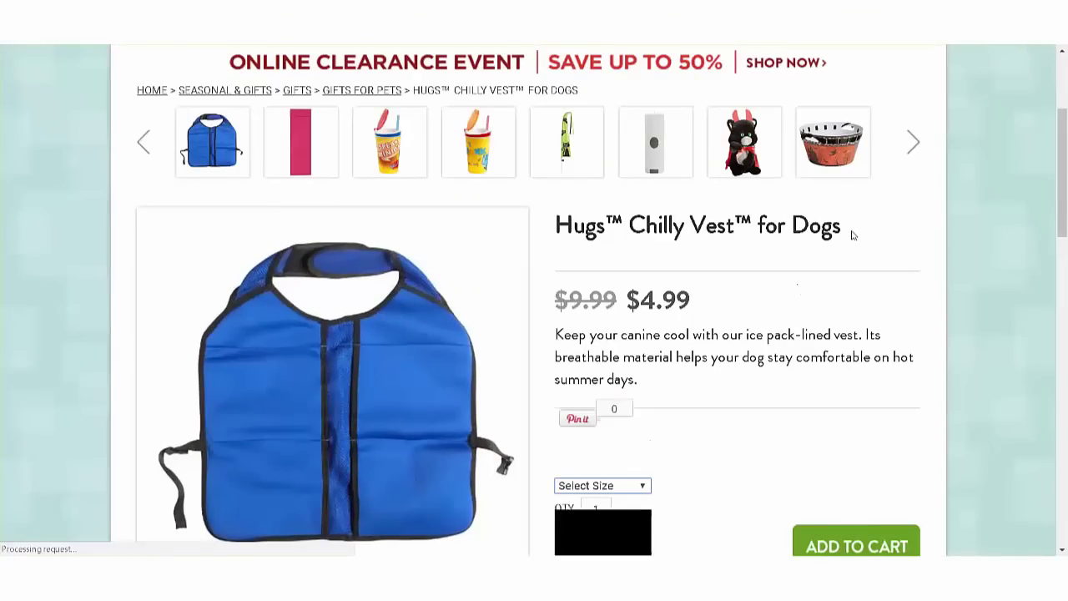
Step: Look up the Hugs Chilly Vest for Dogs on Amazon by its product title and check its Camel price history
{"action": "left_click_drag", "start_coordinate": [841, 231], "coordinate": [559, 234]}
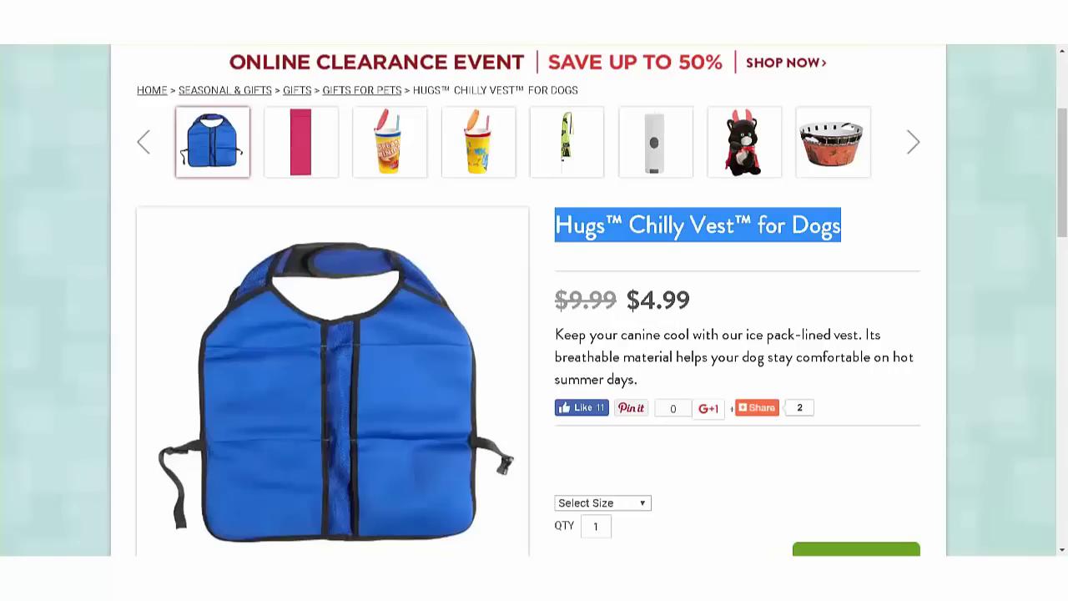
{"action": "right_click", "coordinate": [607, 219]}
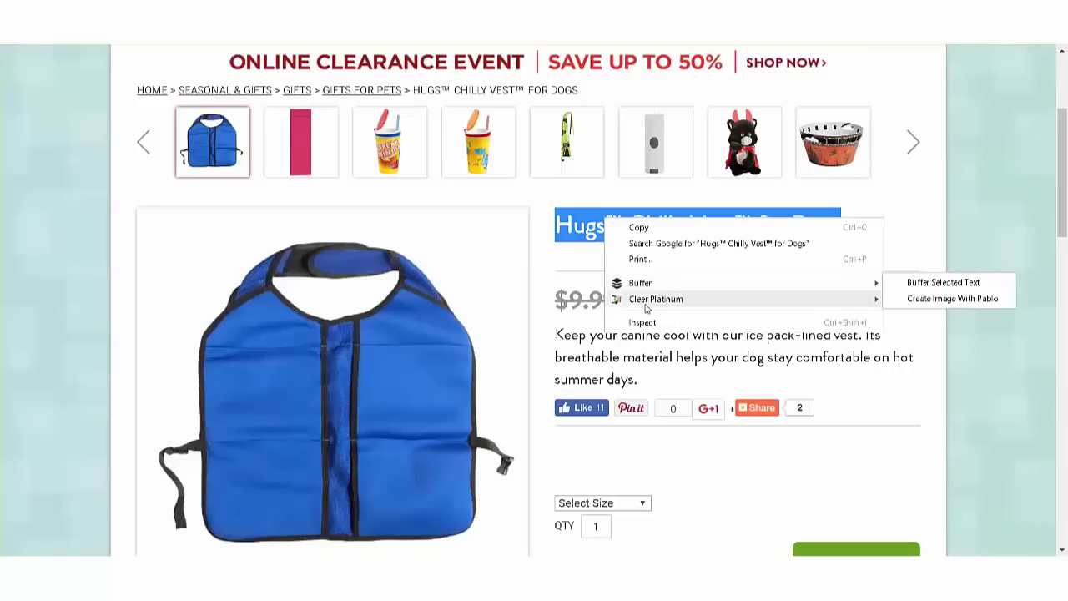
{"action": "mouse_move", "coordinate": [656, 299]}
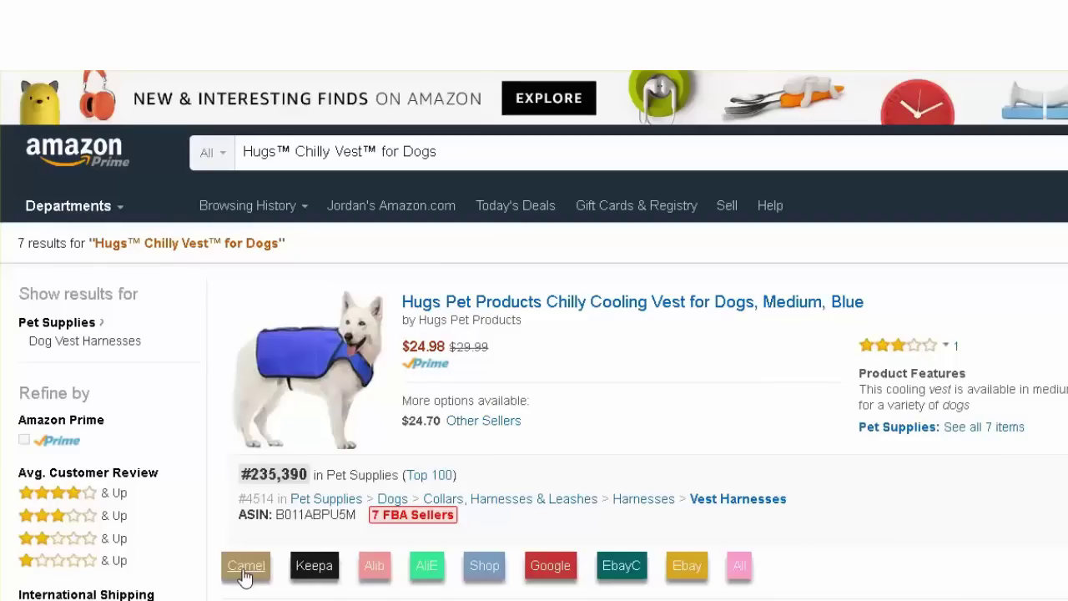
{"action": "left_click", "coordinate": [245, 568]}
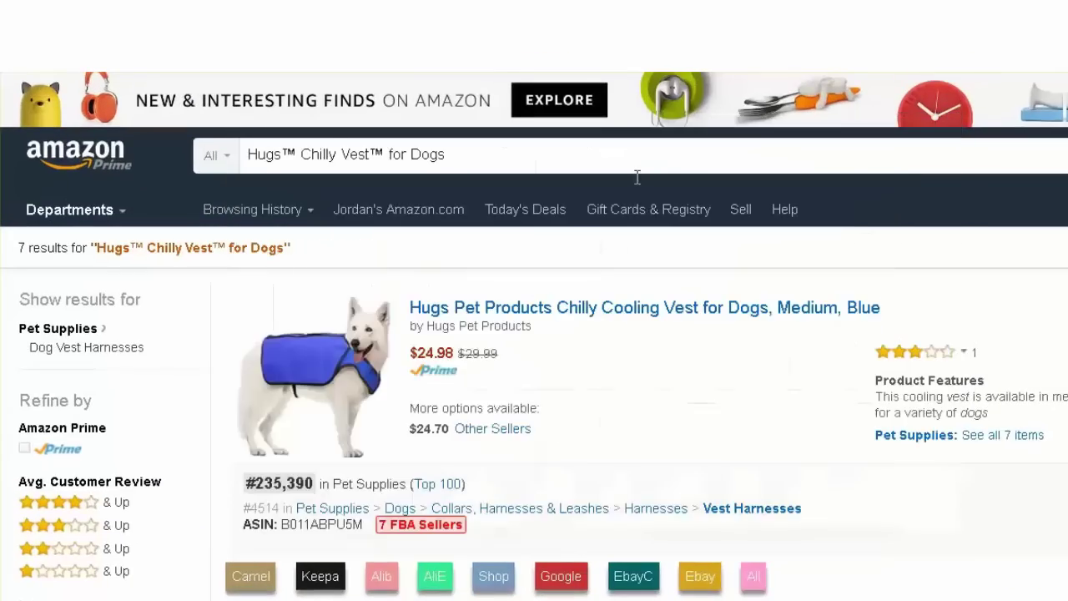
{"action": "mouse_move", "coordinate": [259, 577]}
Step: Open the vest's eBay completed listings, shorten the search to "Hugs Chilly Cooling Vest" and review the sale prices
{"action": "left_click", "coordinate": [632, 577]}
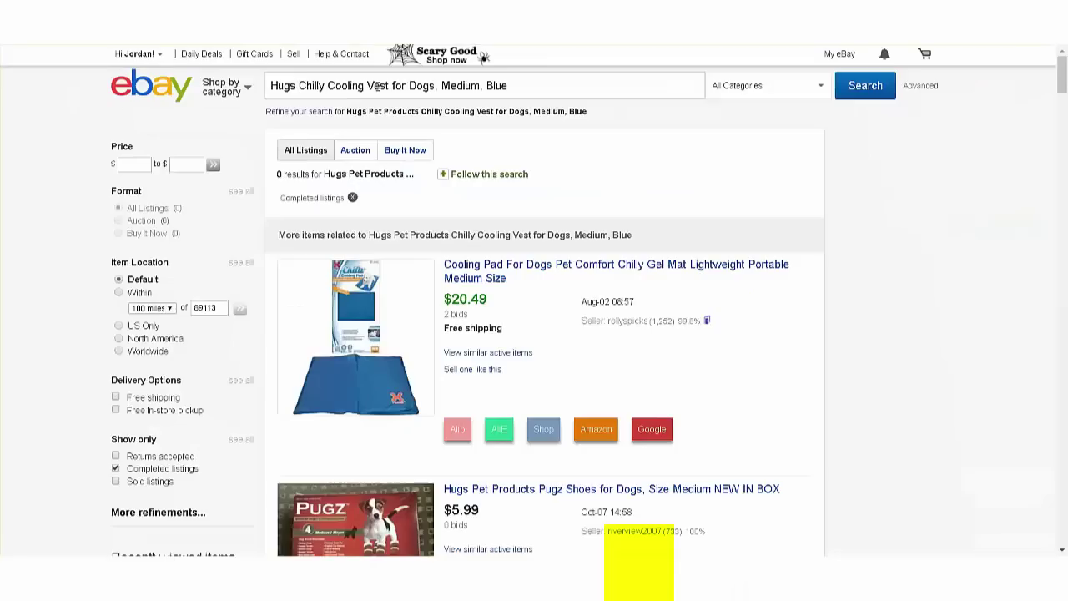
{"action": "left_click_drag", "start_coordinate": [392, 85], "coordinate": [568, 85]}
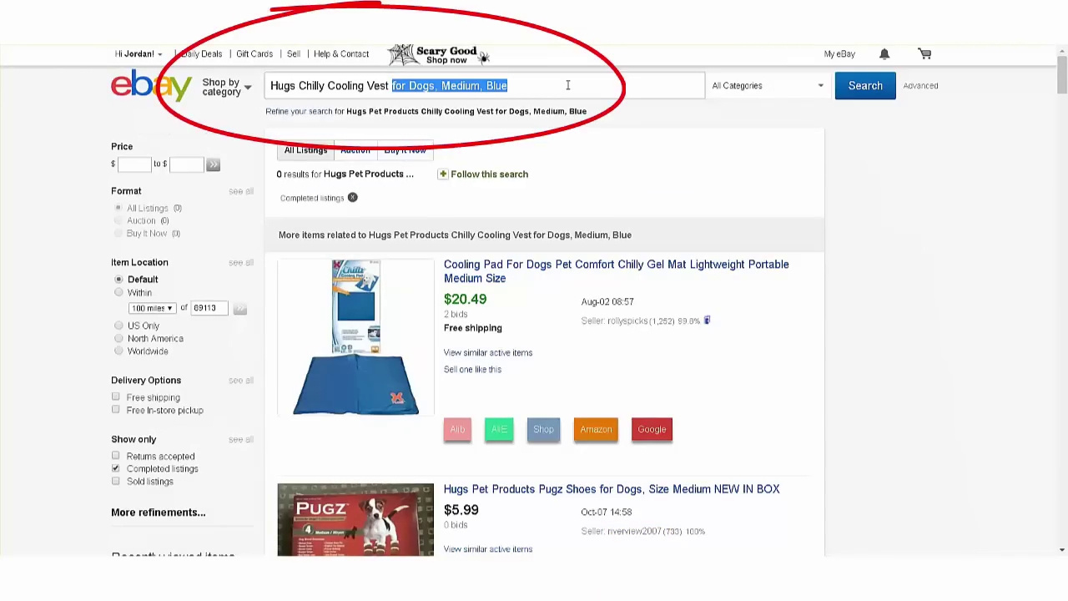
{"action": "key", "text": "BackSpace"}
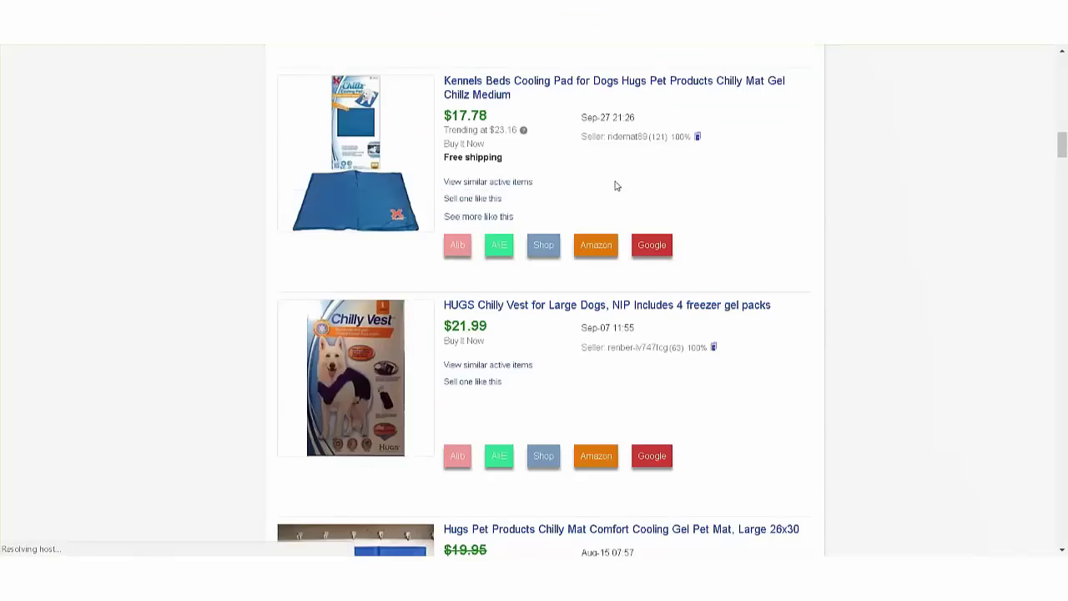
{"action": "scroll", "coordinate": [377, 367], "scroll_direction": "down", "scroll_amount": 2}
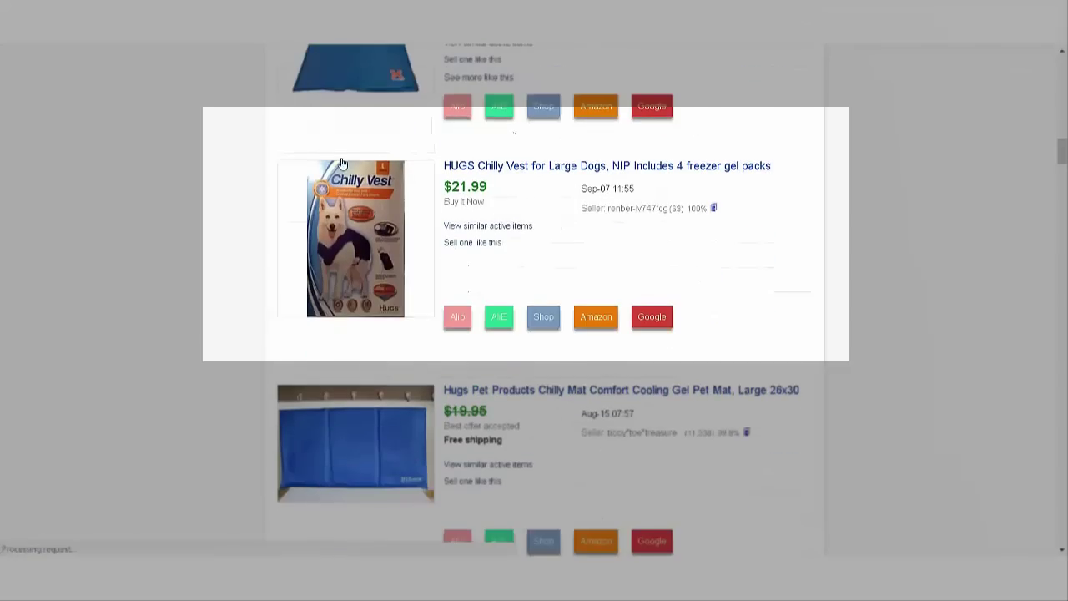